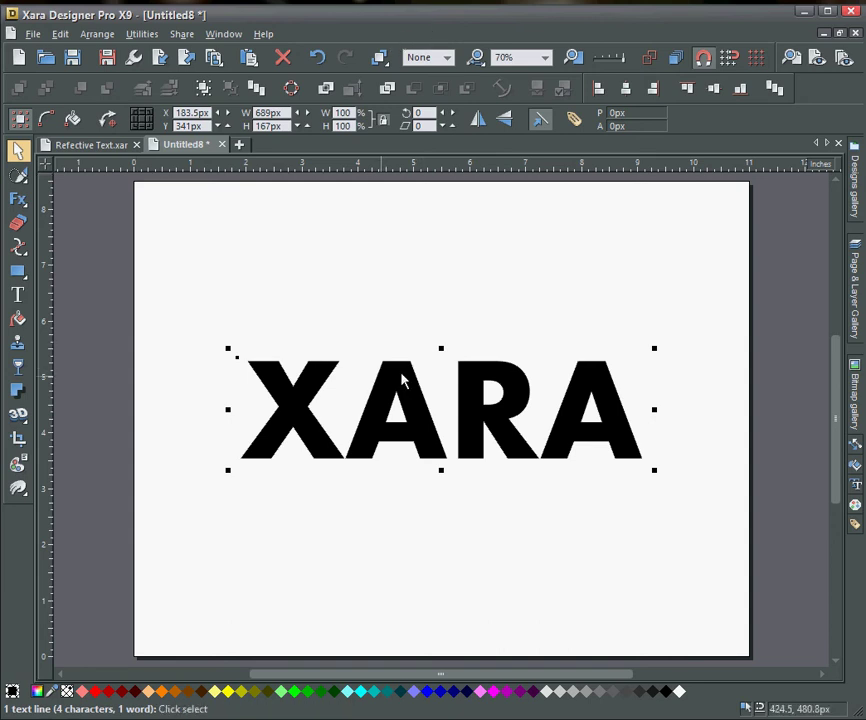
- Convert the XARA text to editable shapes and open the letter group for inside editing
{"action": "scroll", "coordinate": [432, 376], "scroll_direction": "up", "scroll_amount": 2}
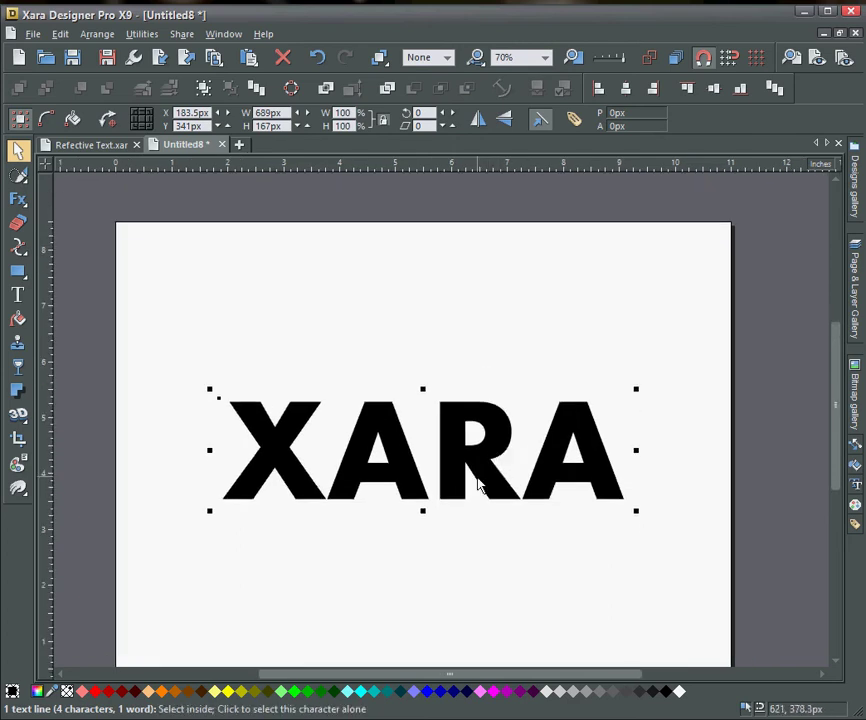
{"action": "left_click_drag", "start_coordinate": [492, 486], "coordinate": [490, 208]}
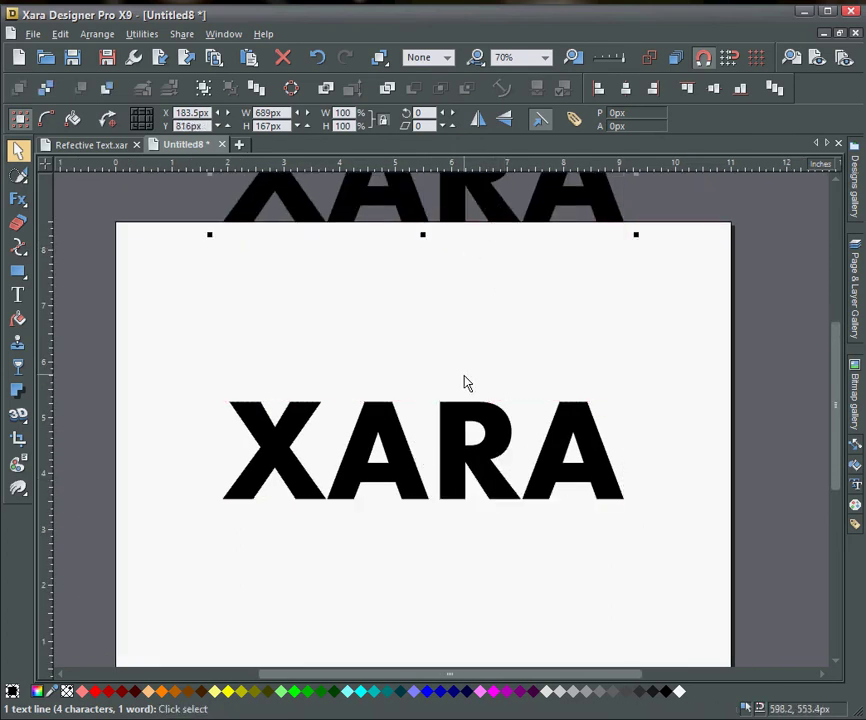
{"action": "scroll", "coordinate": [517, 485], "scroll_direction": "up", "scroll_amount": 1}
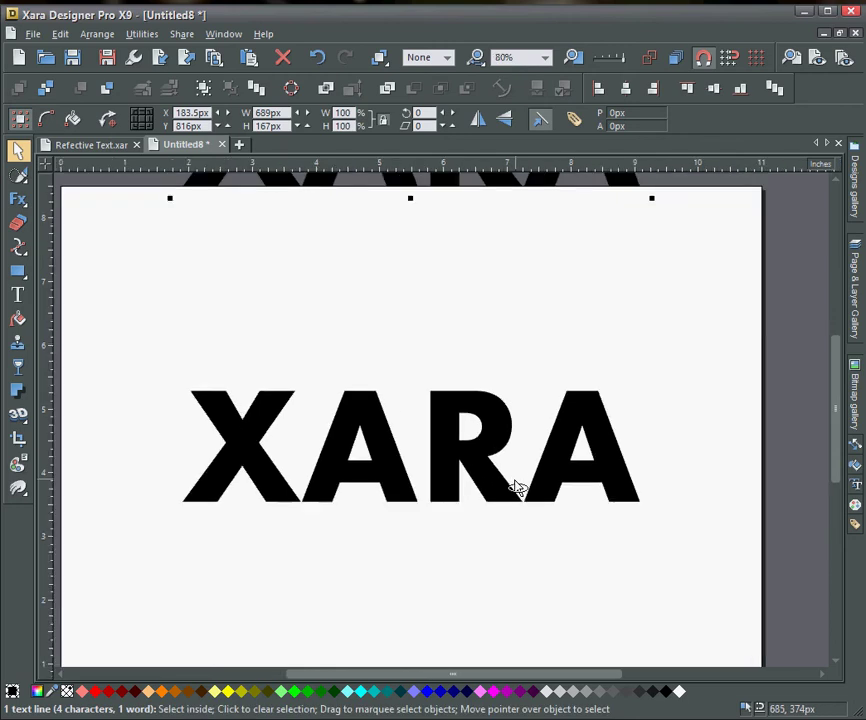
{"action": "left_click_drag", "start_coordinate": [528, 488], "coordinate": [545, 464]}
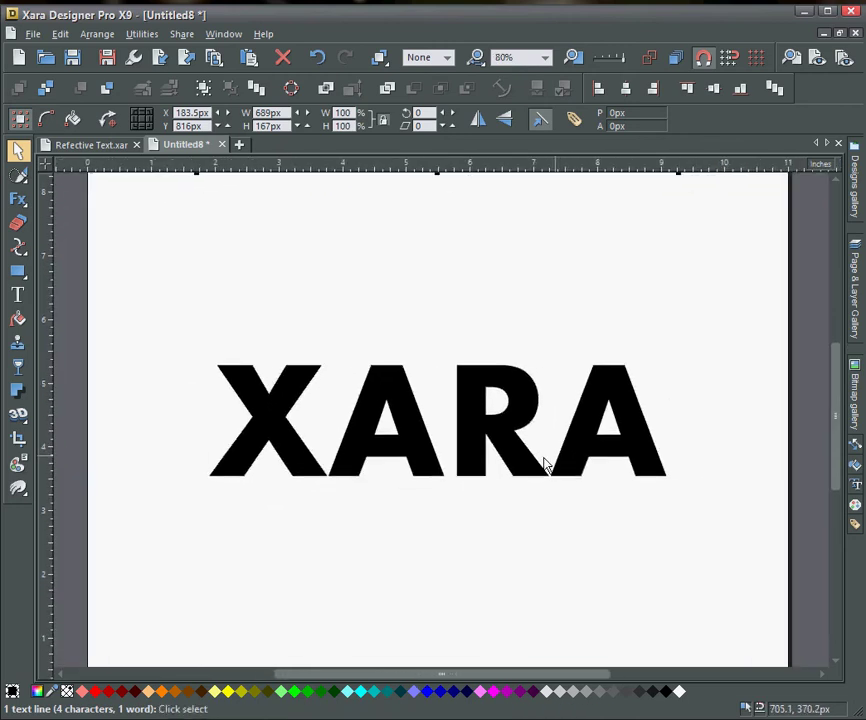
{"action": "left_click", "coordinate": [511, 458]}
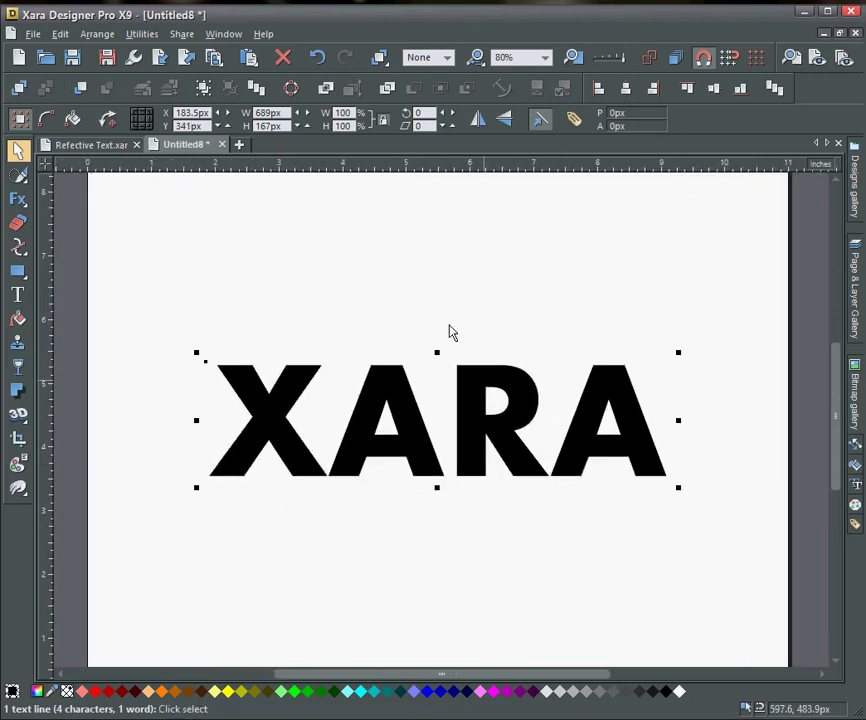
{"action": "left_click", "coordinate": [95, 34]}
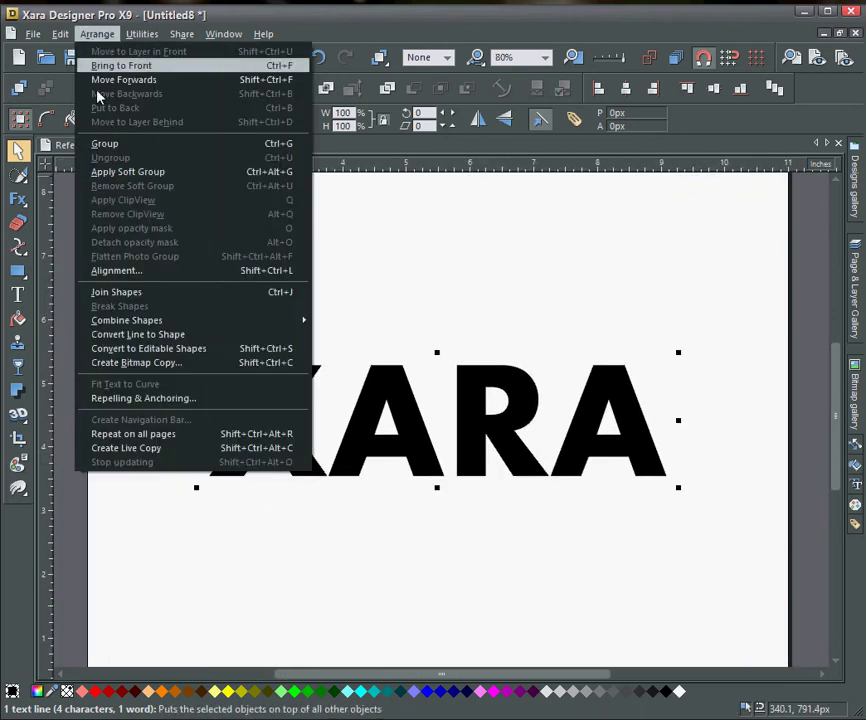
{"action": "left_click", "coordinate": [160, 349]}
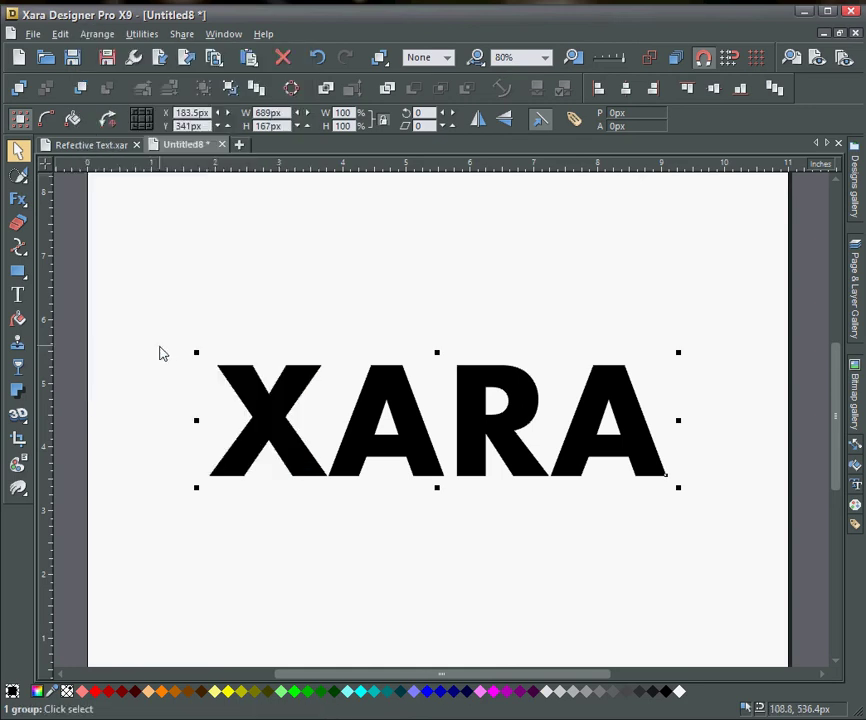
{"action": "double_click", "coordinate": [477, 441]}
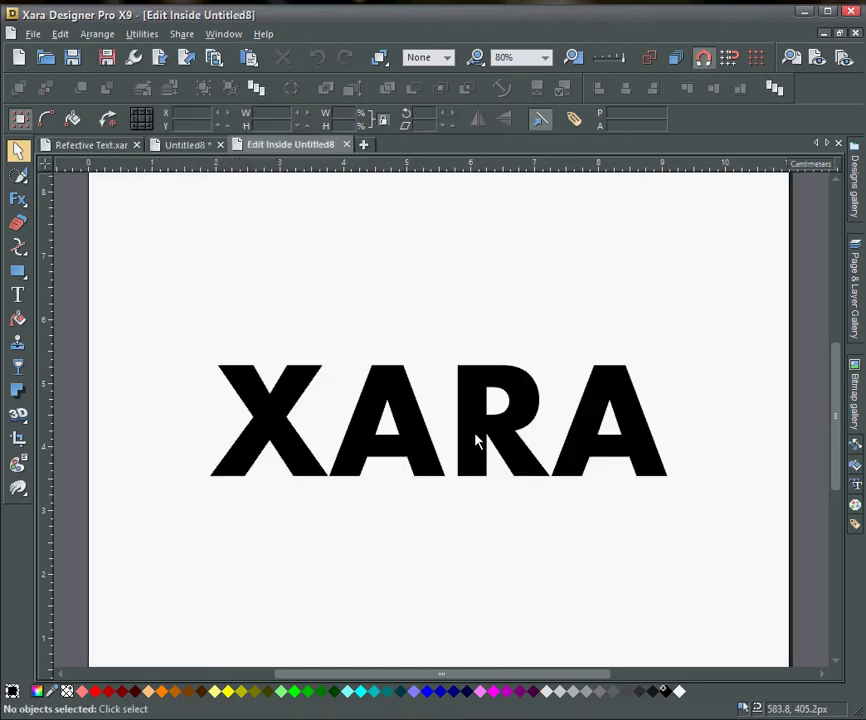
{"action": "double_click", "coordinate": [477, 441]}
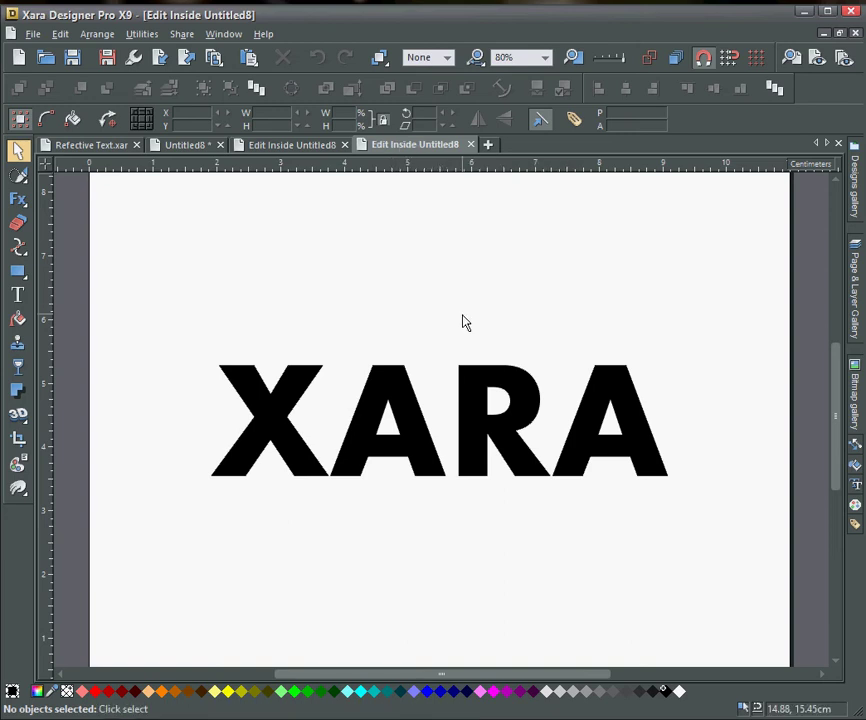
- Drag the first A, the R and the last A slightly left to adjust their positions
{"action": "left_click", "coordinate": [365, 437]}
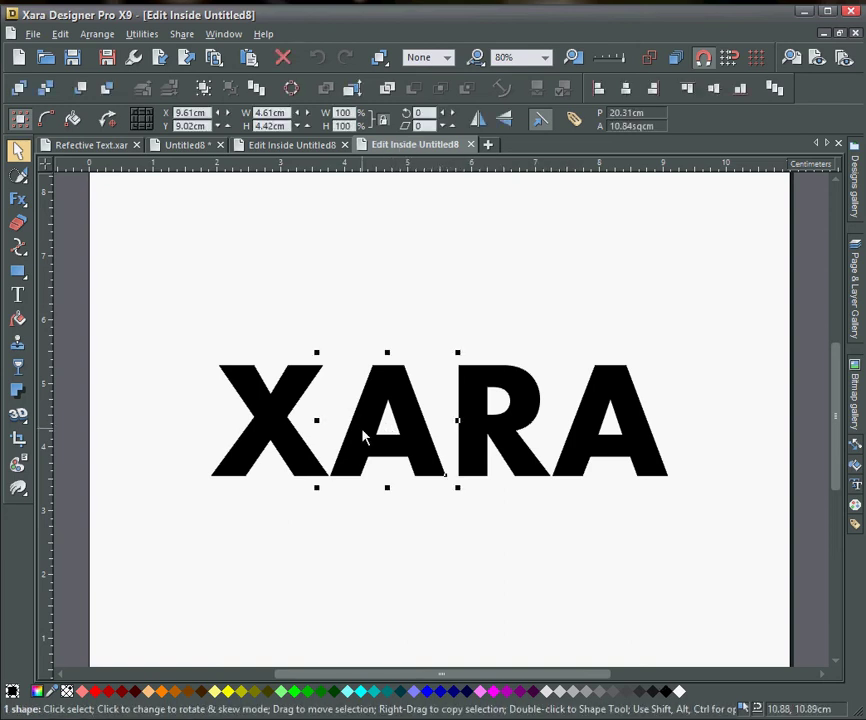
{"action": "left_click_drag", "start_coordinate": [365, 437], "coordinate": [361, 435]}
{"action": "left_click", "coordinate": [490, 465]}
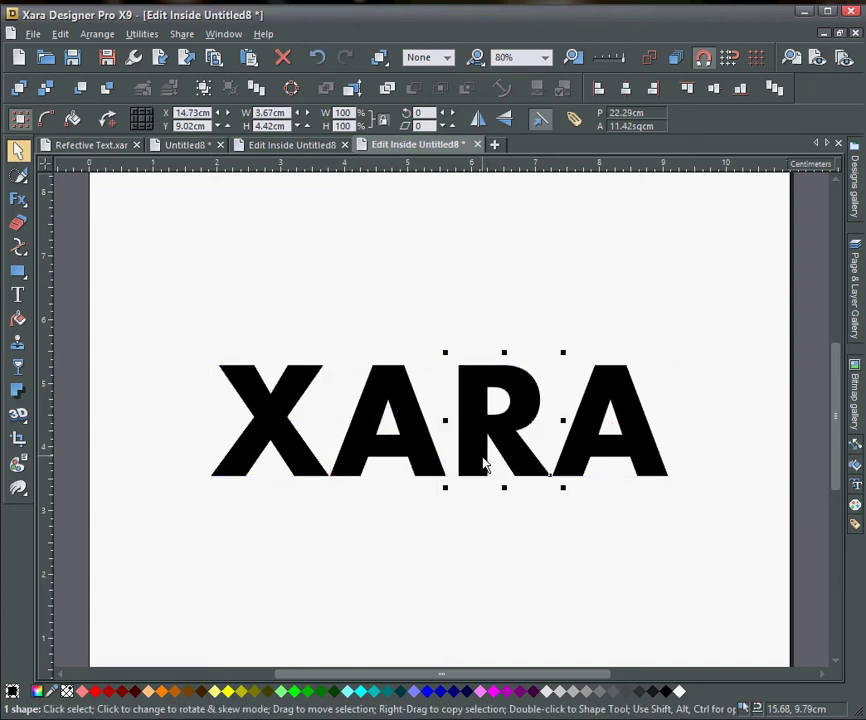
{"action": "left_click_drag", "start_coordinate": [485, 465], "coordinate": [474, 463]}
{"action": "left_click", "coordinate": [590, 452]}
{"action": "mouse_move", "coordinate": [590, 452]}
{"action": "left_mouse_down"}
{"action": "mouse_move", "coordinate": [568, 448]}
{"action": "mouse_move", "coordinate": [577, 451]}
{"action": "left_mouse_up"}
{"action": "left_click", "coordinate": [659, 387]}
- Nudge ARA, then RA, then the last A rightwards to widen the gaps, and close the inside-edit tabs
{"action": "left_click_drag", "start_coordinate": [696, 308], "coordinate": [312, 538]}
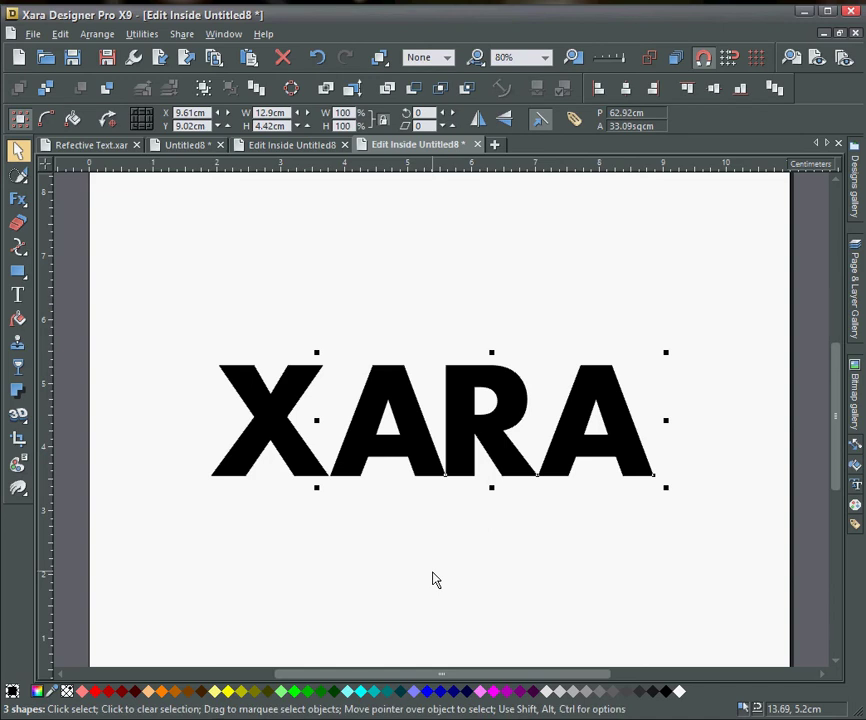
{"action": "key", "text": "Right"}
{"action": "key", "text": "Right"}
{"action": "key", "text": "Right"}
{"action": "key", "text": "Right"}
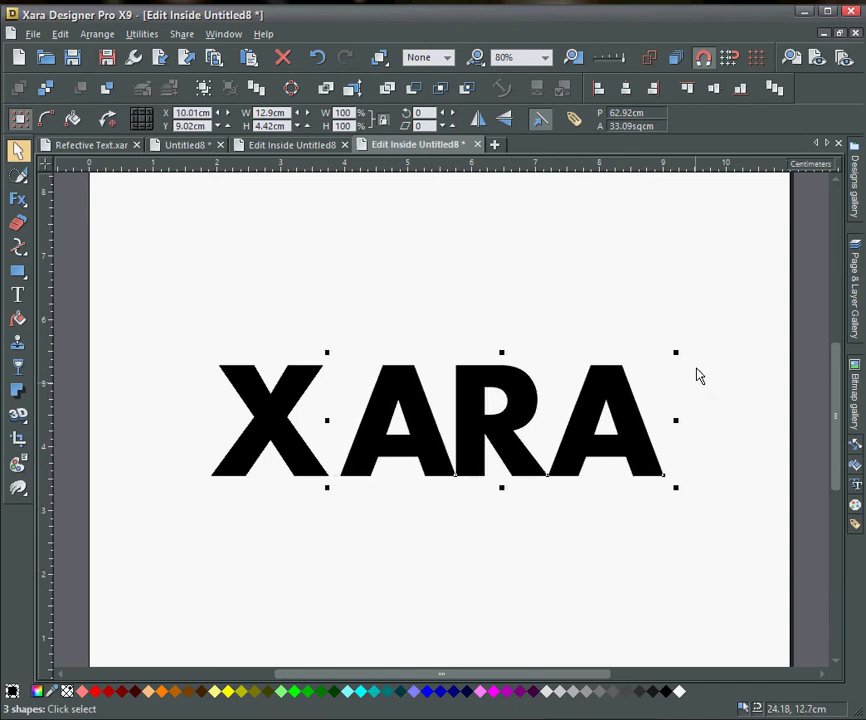
{"action": "left_click", "coordinate": [725, 334]}
{"action": "left_click_drag", "start_coordinate": [725, 321], "coordinate": [448, 537]}
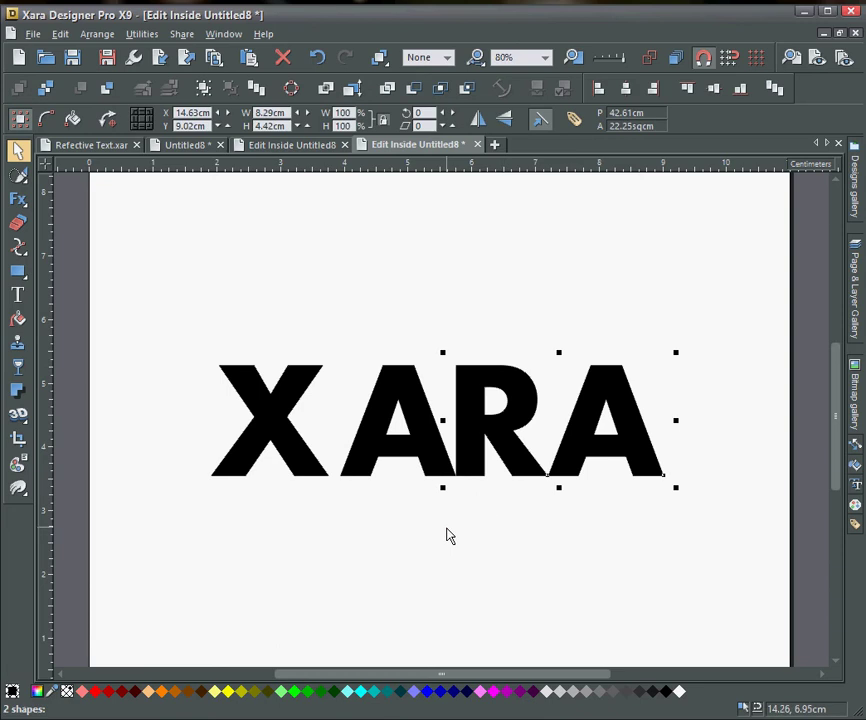
{"action": "key", "text": "Right"}
{"action": "key", "text": "Right"}
{"action": "left_click", "coordinate": [738, 311]}
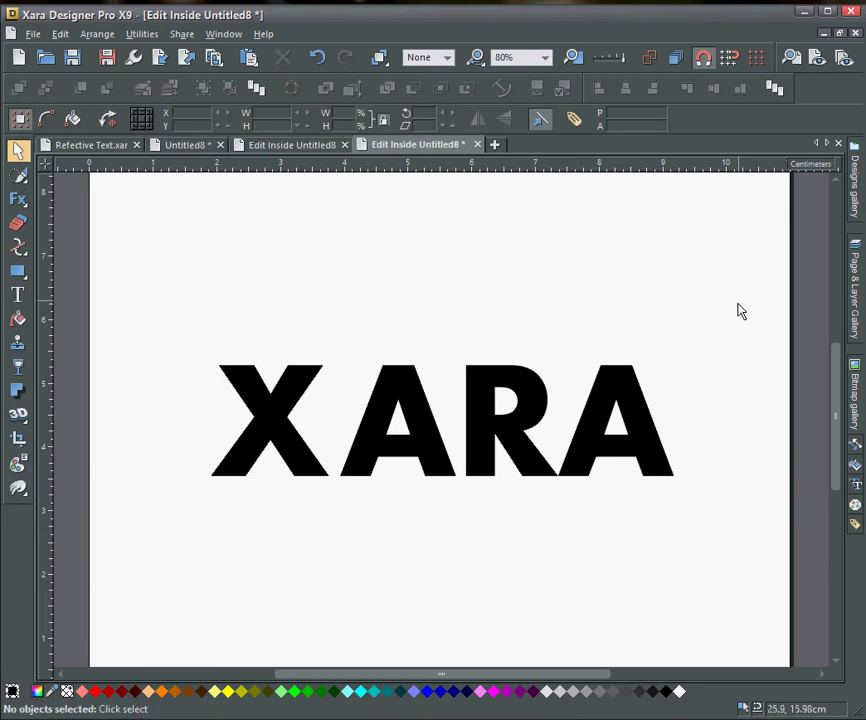
{"action": "left_click_drag", "start_coordinate": [737, 304], "coordinate": [540, 536]}
{"action": "key", "text": "Right"}
{"action": "key", "text": "Right"}
{"action": "key", "text": "Right"}
{"action": "key", "text": "Right"}
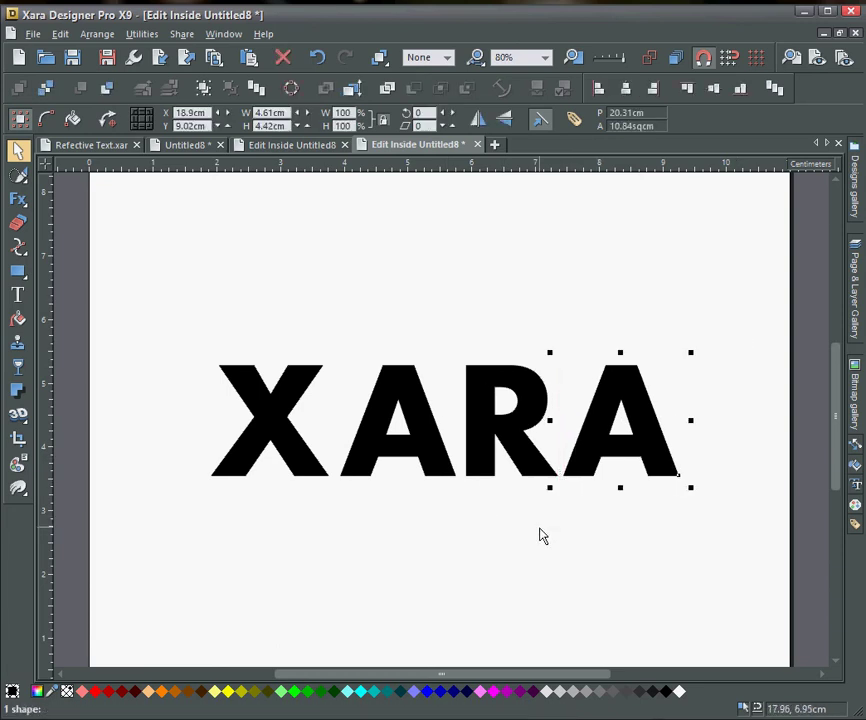
{"action": "key", "text": "ctrl+w"}
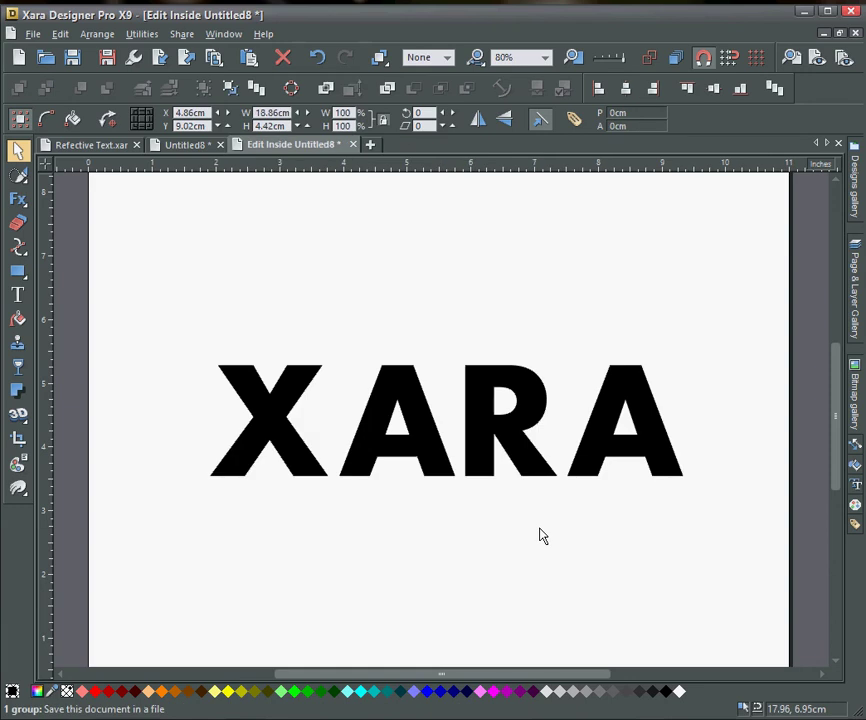
{"action": "key", "text": "ctrl+w"}
- Right-drag the whole XARA group down to leave a copy below the original
{"action": "left_click", "coordinate": [427, 541]}
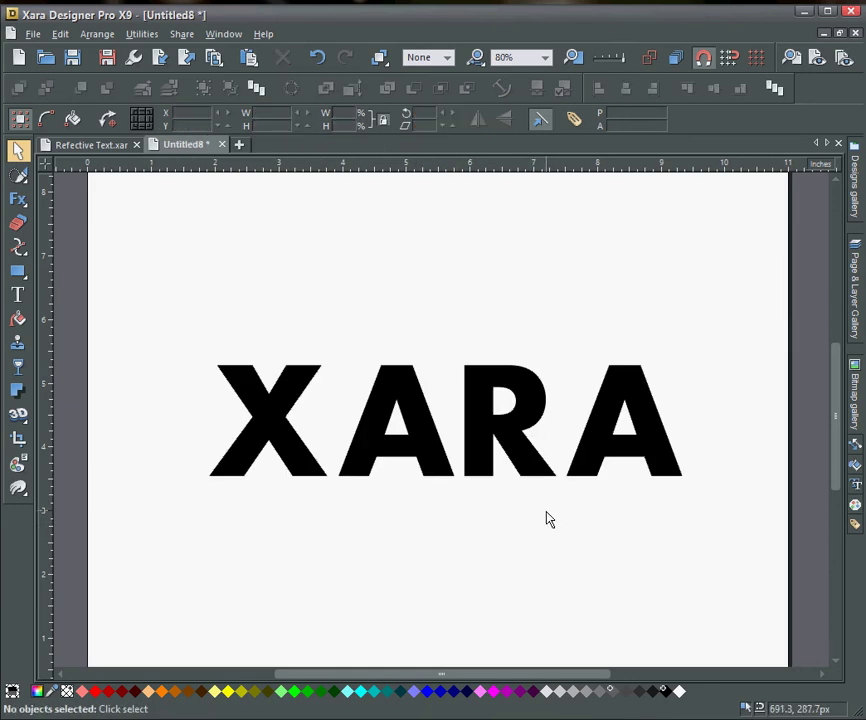
{"action": "left_click_drag", "start_coordinate": [545, 518], "coordinate": [532, 492]}
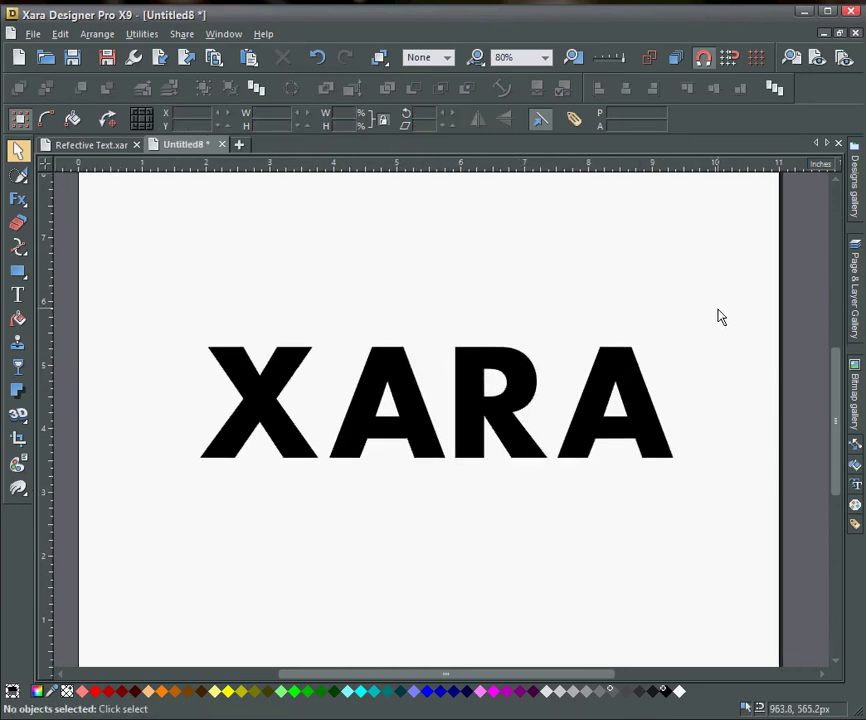
{"action": "left_click_drag", "start_coordinate": [719, 315], "coordinate": [200, 505]}
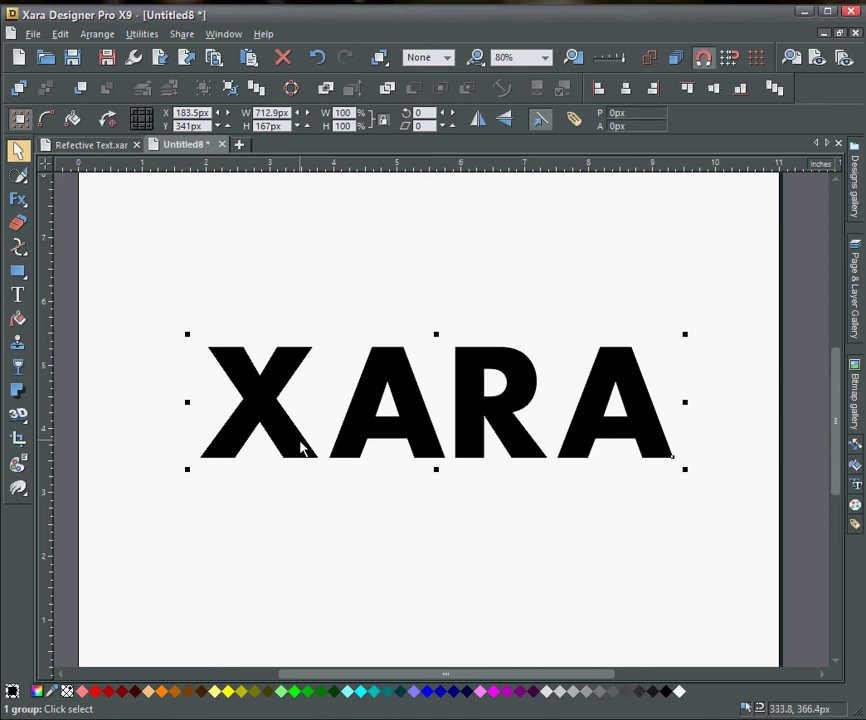
{"action": "left_click_drag", "start_coordinate": [302, 447], "coordinate": [276, 634]}
{"action": "right_click", "coordinate": [276, 634]}
- Give the lower copy no fill and a black 16px outline
{"action": "scroll", "coordinate": [522, 526], "scroll_direction": "down", "scroll_amount": 1}
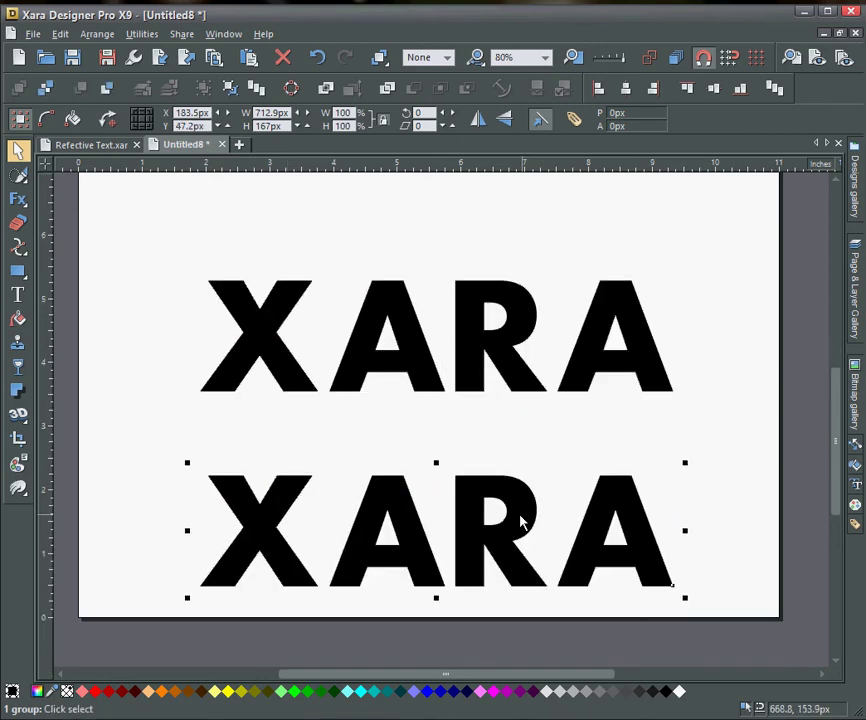
{"action": "left_click", "coordinate": [12, 690]}
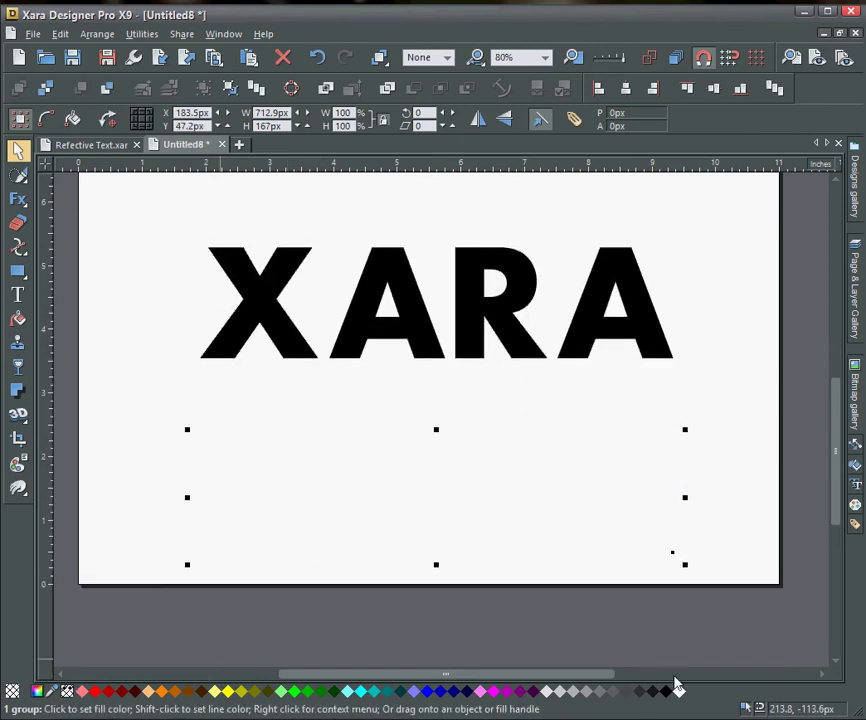
{"action": "left_click", "coordinate": [667, 692], "text": "shift"}
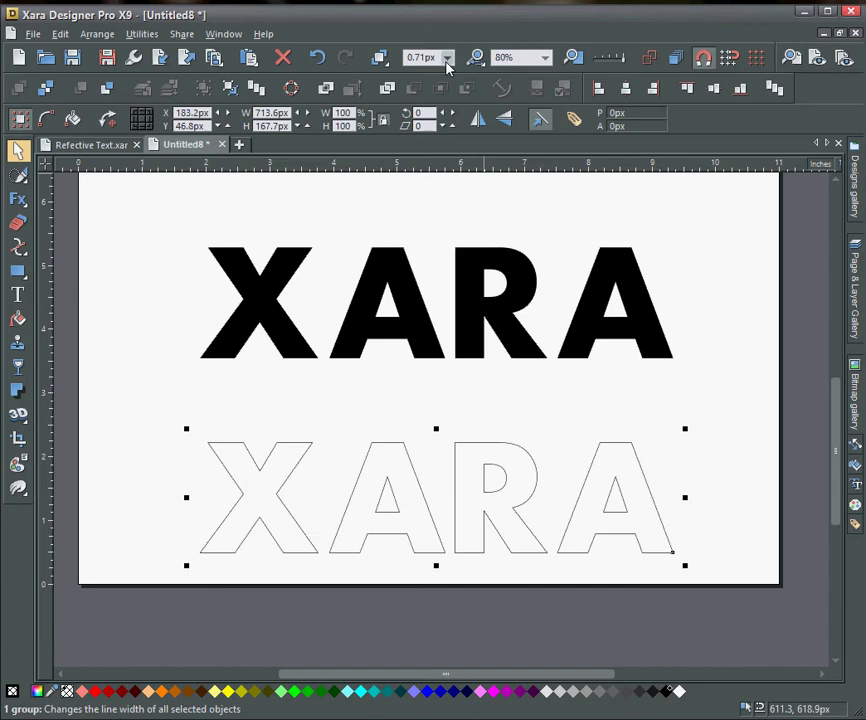
{"action": "left_click", "coordinate": [447, 57]}
{"action": "left_click", "coordinate": [436, 149]}
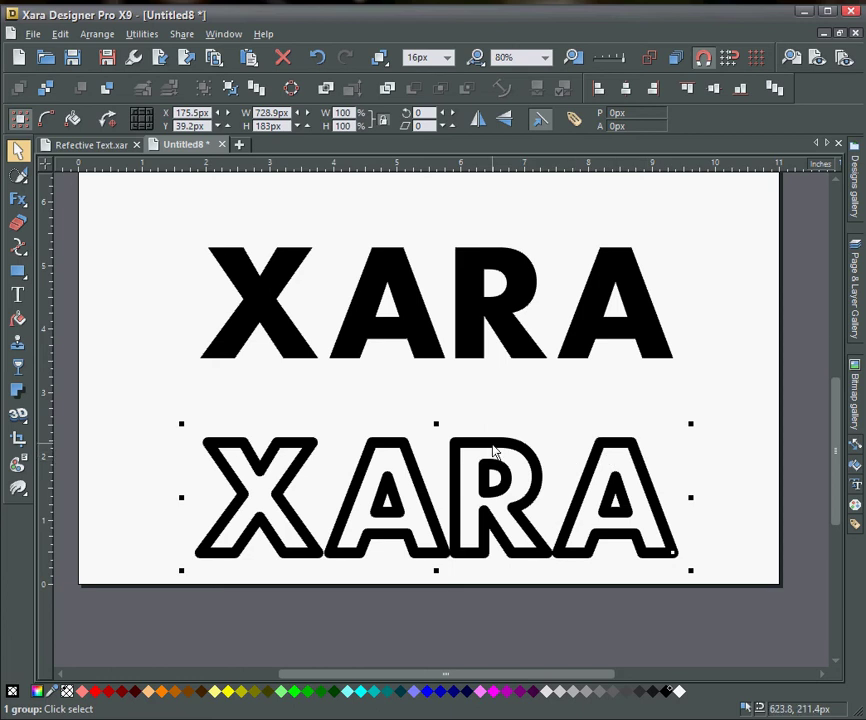
{"action": "left_click", "coordinate": [97, 34]}
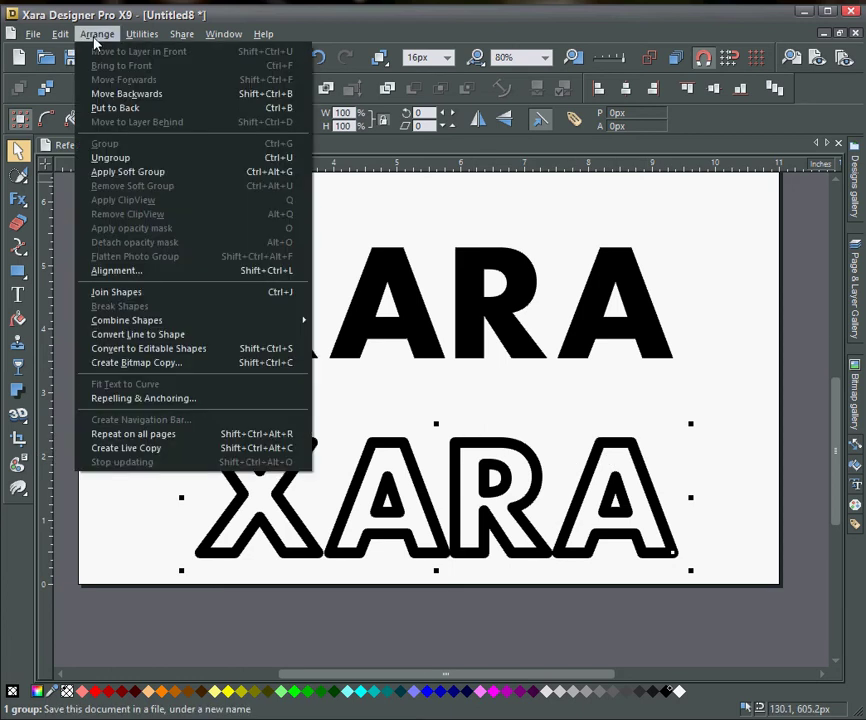
- Convert the thick outline to a shape and fill it with a linear gradient, darker grey left to lighter grey right
{"action": "left_click", "coordinate": [147, 340]}
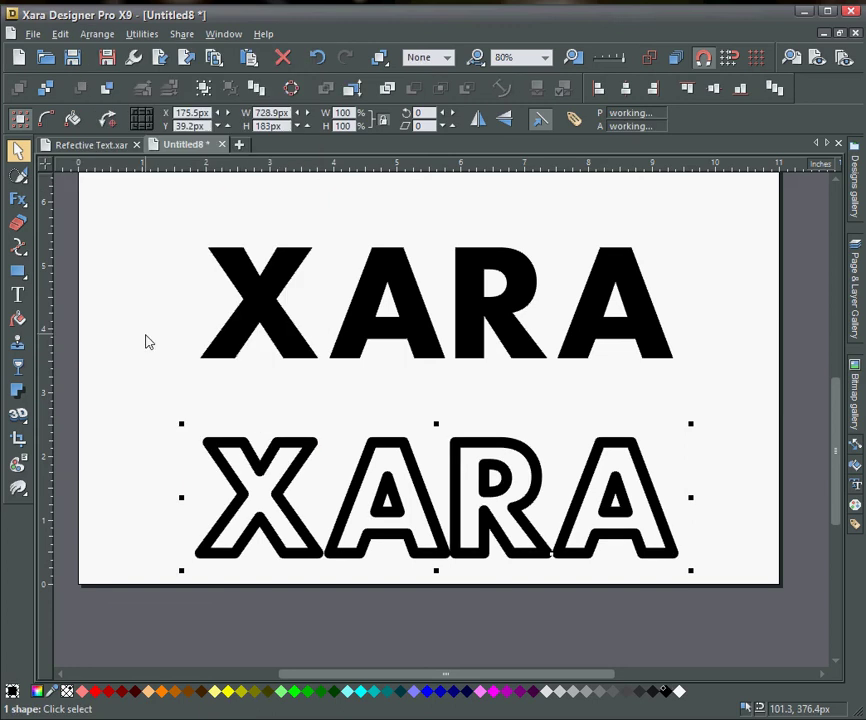
{"action": "left_click", "coordinate": [18, 318]}
{"action": "left_click_drag", "start_coordinate": [665, 422], "coordinate": [174, 566]}
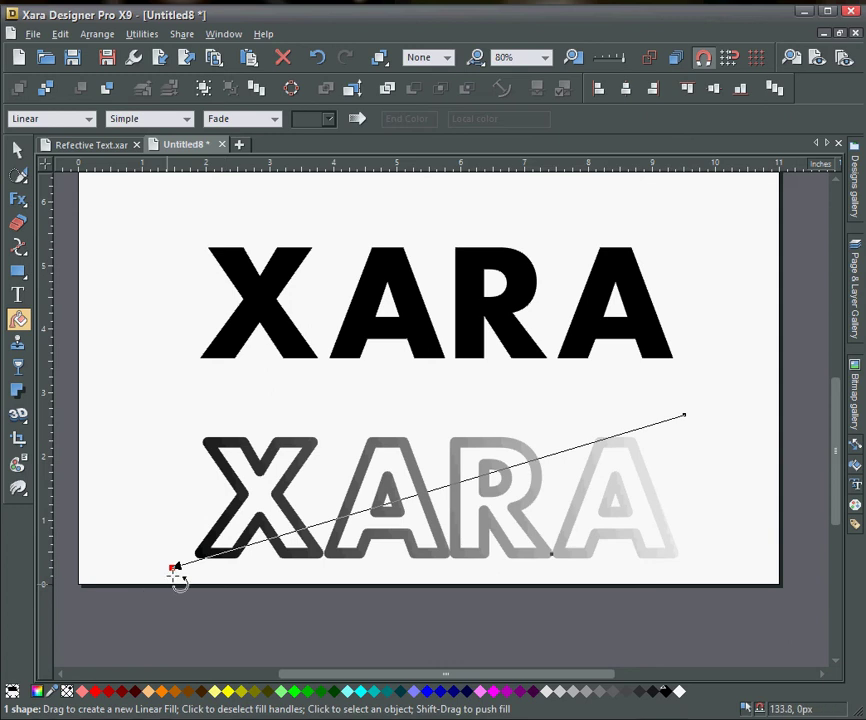
{"action": "left_click", "coordinate": [640, 692]}
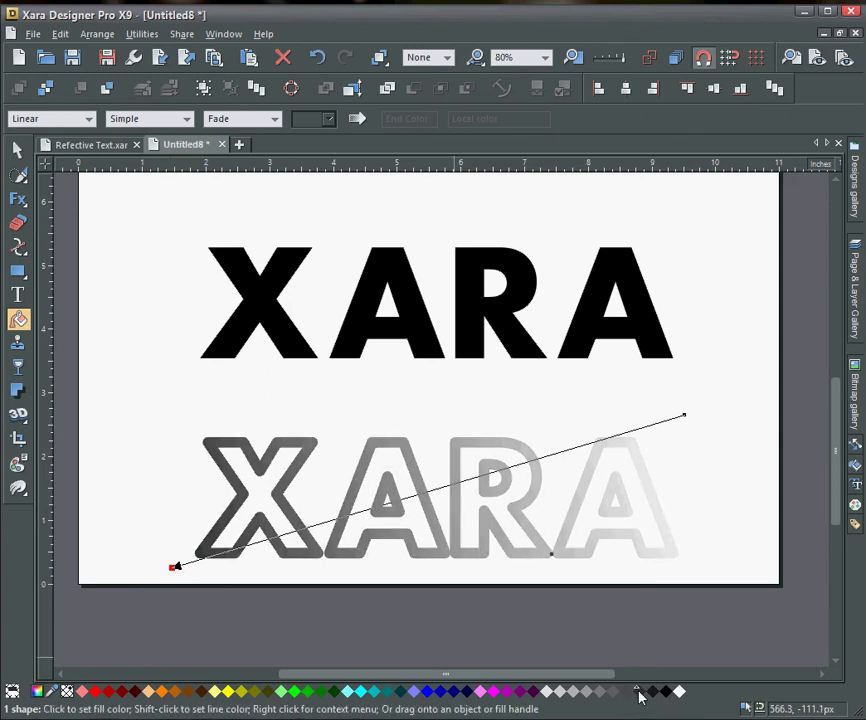
{"action": "left_click", "coordinate": [684, 416]}
{"action": "left_click", "coordinate": [577, 692]}
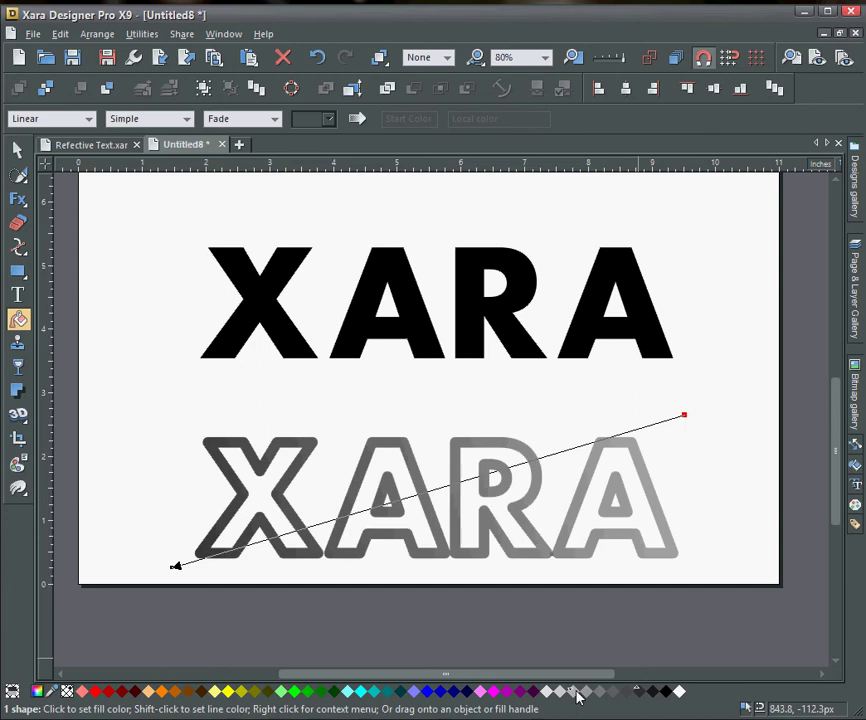
{"action": "left_click", "coordinate": [20, 152]}
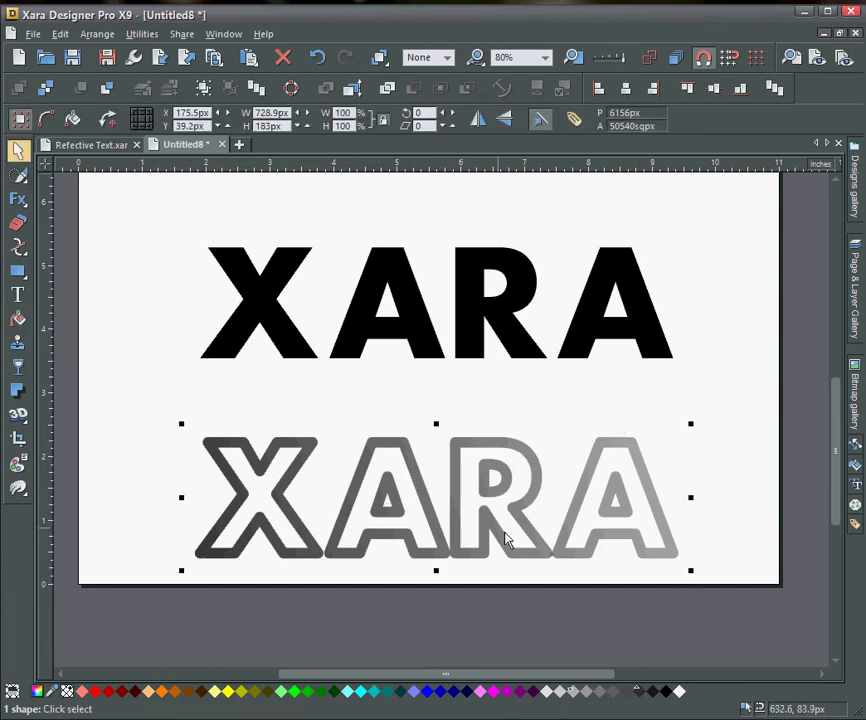
- Move the grey outlined XARA behind the black XARA letters and group the two
{"action": "left_click_drag", "start_coordinate": [541, 558], "coordinate": [531, 360]}
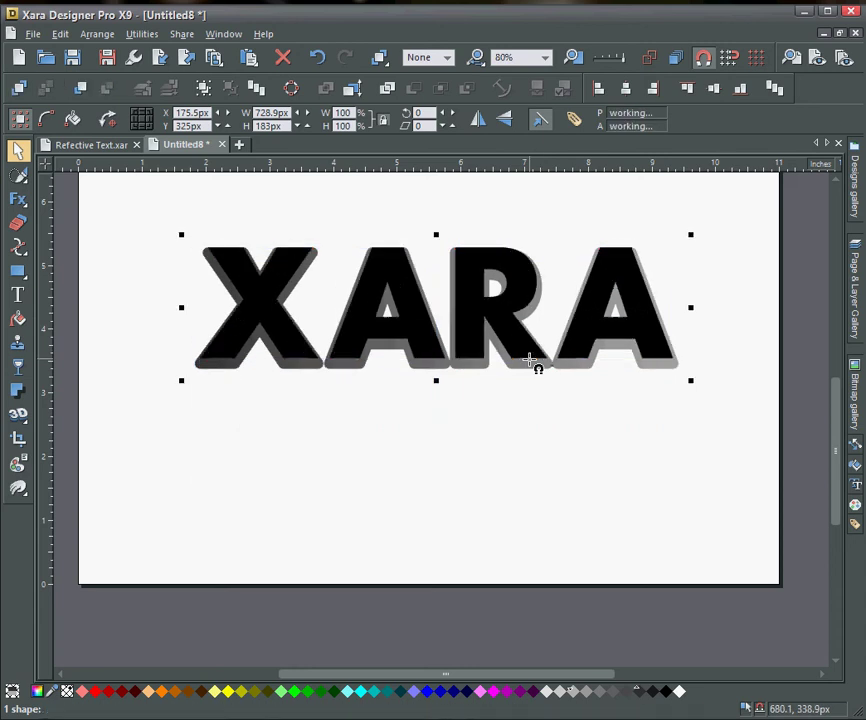
{"action": "left_click", "coordinate": [471, 318]}
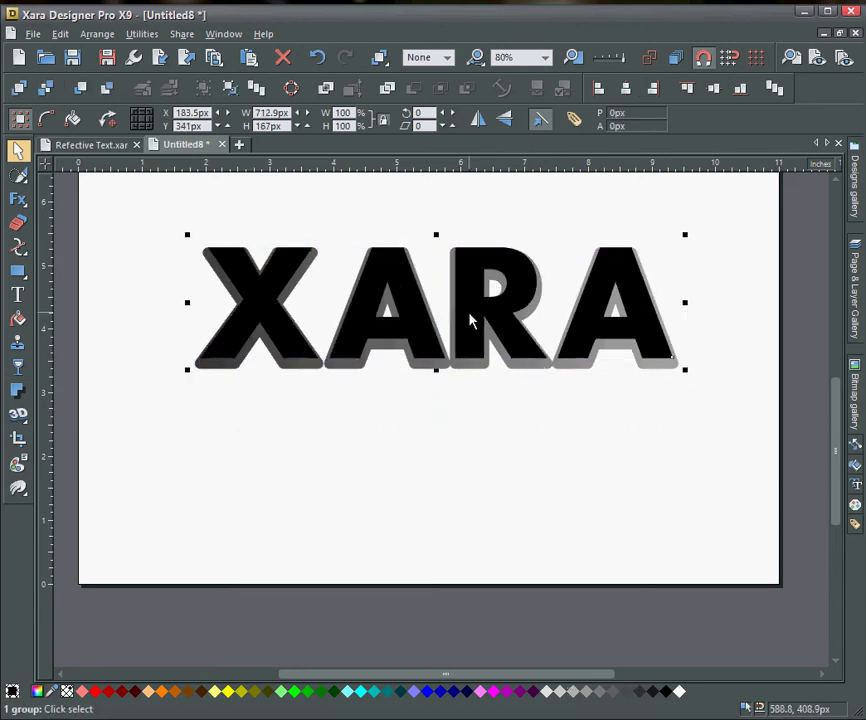
{"action": "left_click_drag", "start_coordinate": [470, 318], "coordinate": [469, 318]}
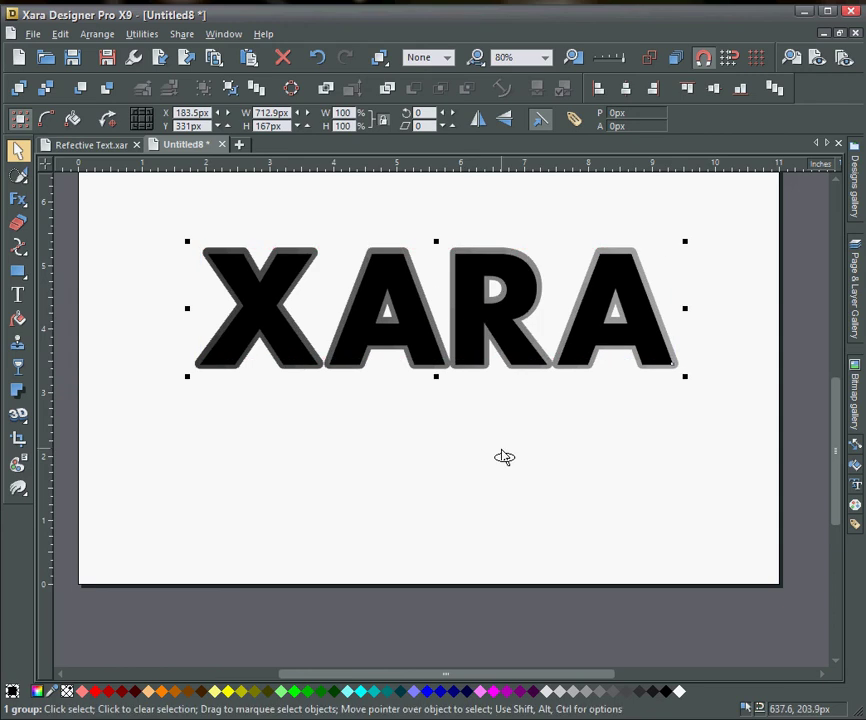
{"action": "scroll", "coordinate": [504, 456], "scroll_direction": "up", "scroll_amount": 1}
{"action": "left_click_drag", "start_coordinate": [504, 456], "coordinate": [511, 525]}
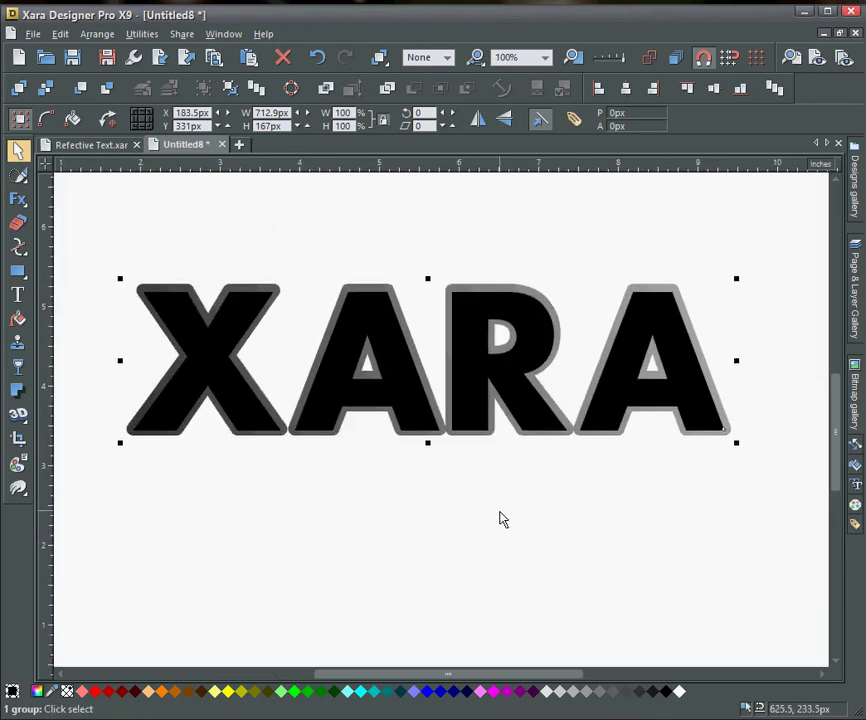
- Draw an ellipse across the XARA letters and move it up over their upper half
{"action": "scroll", "coordinate": [502, 519], "scroll_direction": "down", "scroll_amount": 2}
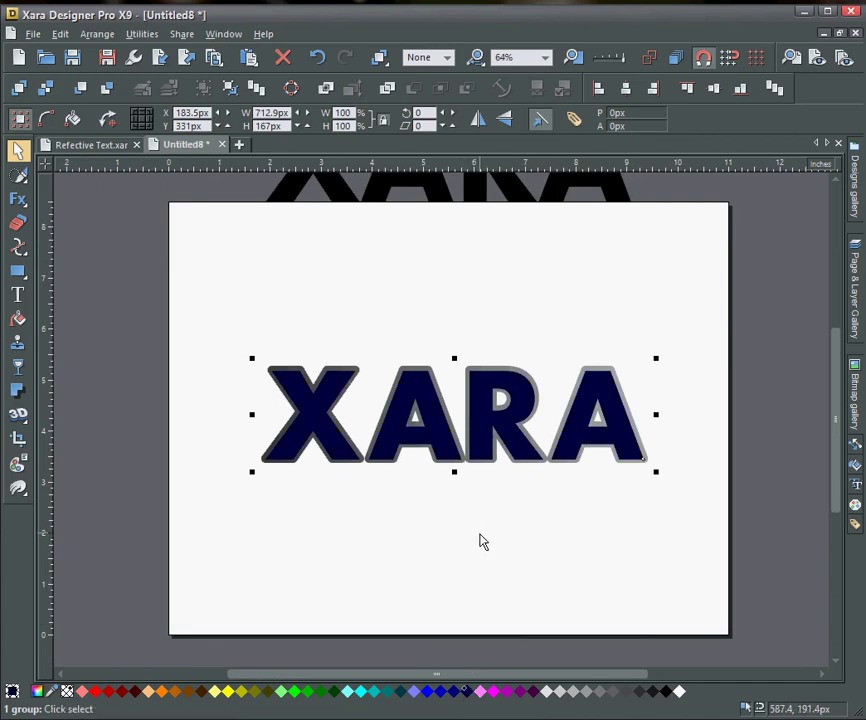
{"action": "scroll", "coordinate": [481, 541], "scroll_direction": "up", "scroll_amount": 2}
{"action": "left_click_drag", "start_coordinate": [477, 564], "coordinate": [485, 571]}
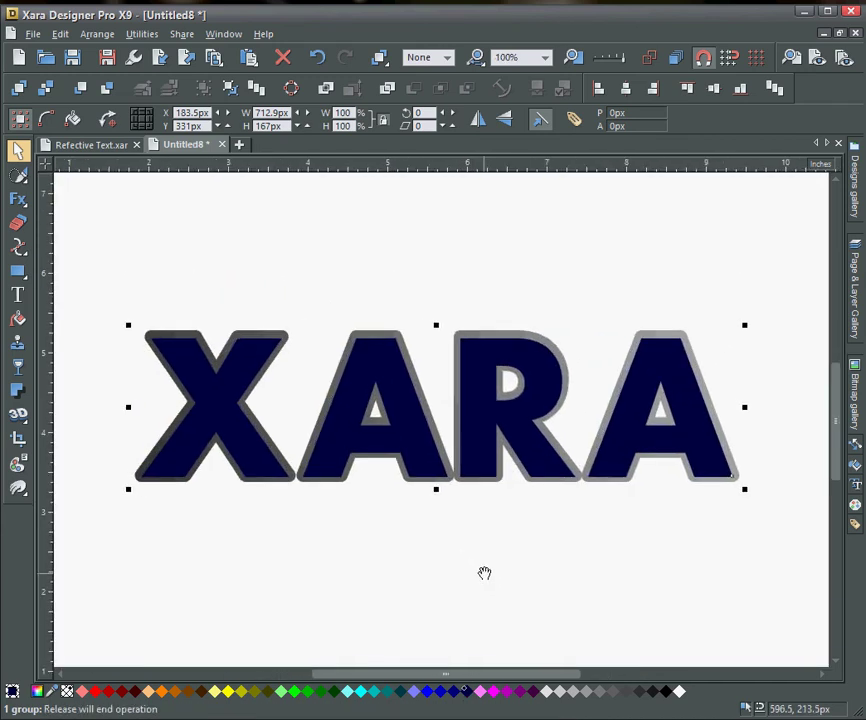
{"action": "mouse_move", "coordinate": [17, 283]}
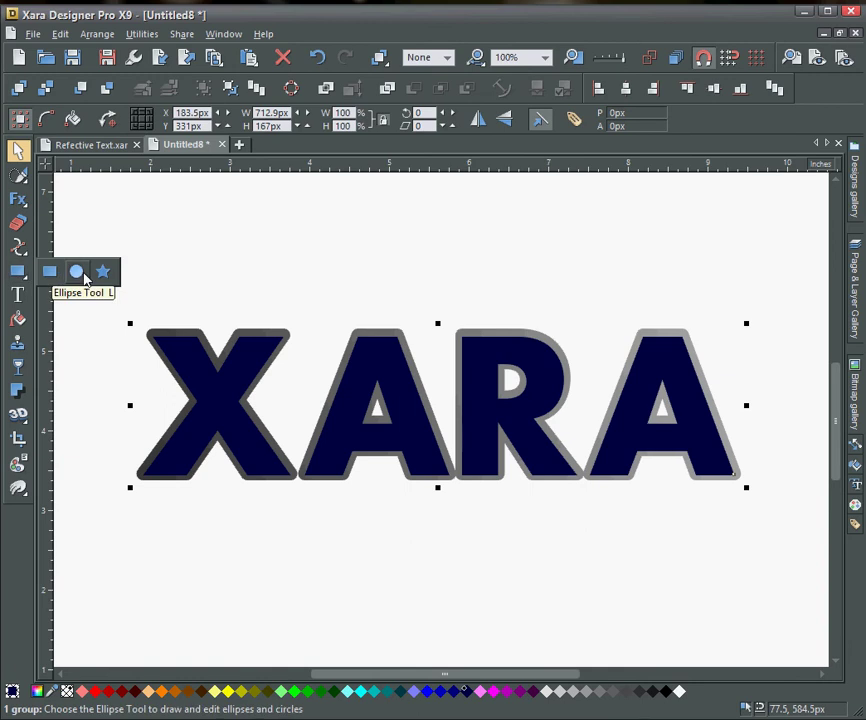
{"action": "left_click", "coordinate": [76, 271]}
{"action": "left_click_drag", "start_coordinate": [143, 293], "coordinate": [745, 437]}
{"action": "left_click", "coordinate": [22, 152]}
{"action": "left_click_drag", "start_coordinate": [377, 343], "coordinate": [361, 305]}
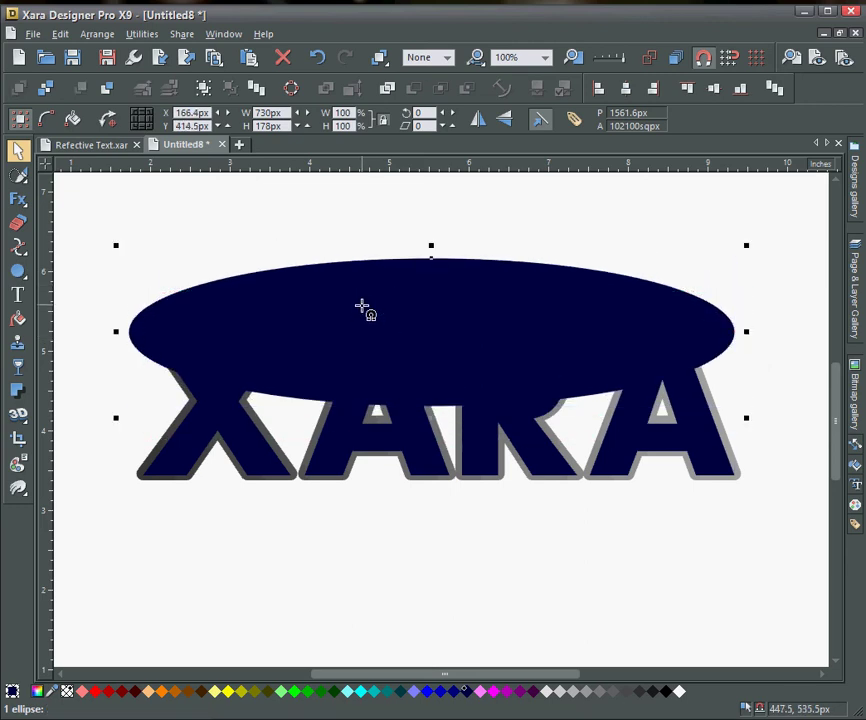
- Fill the ellipse white and fade it with a vertical linear transparency
{"action": "left_click", "coordinate": [680, 691]}
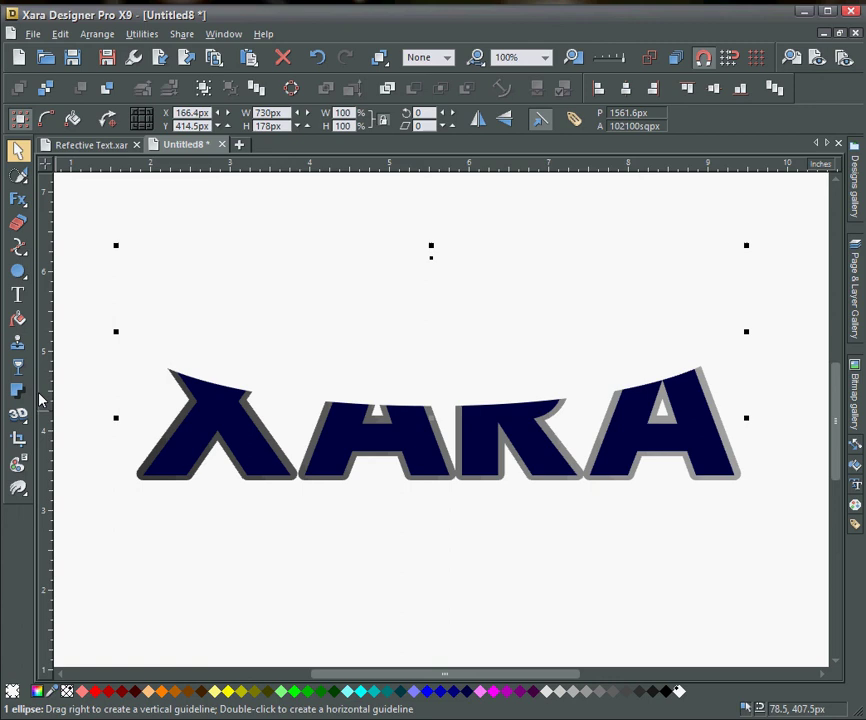
{"action": "left_click", "coordinate": [19, 367]}
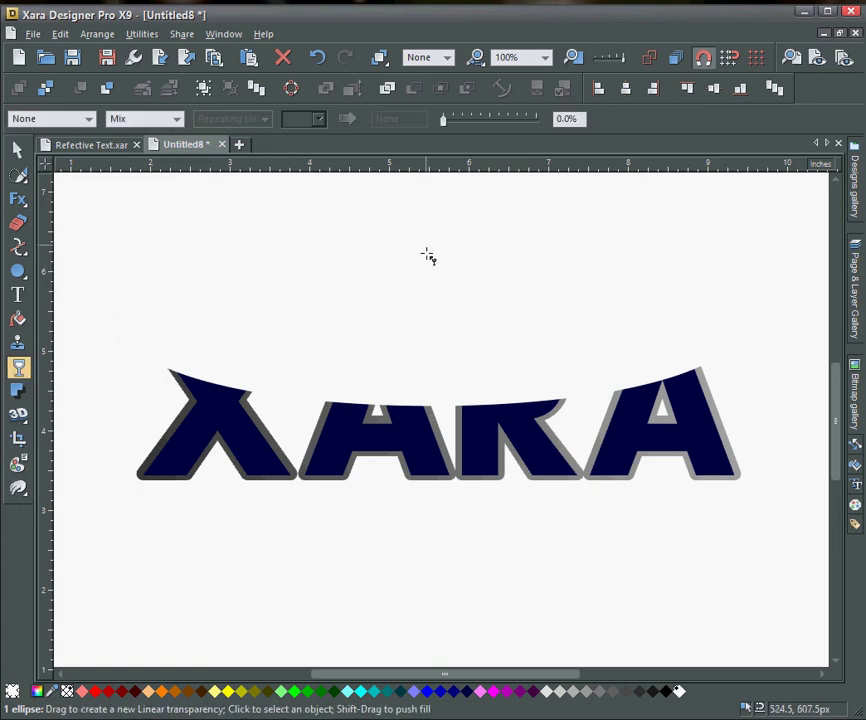
{"action": "left_click_drag", "start_coordinate": [425, 246], "coordinate": [426, 452]}
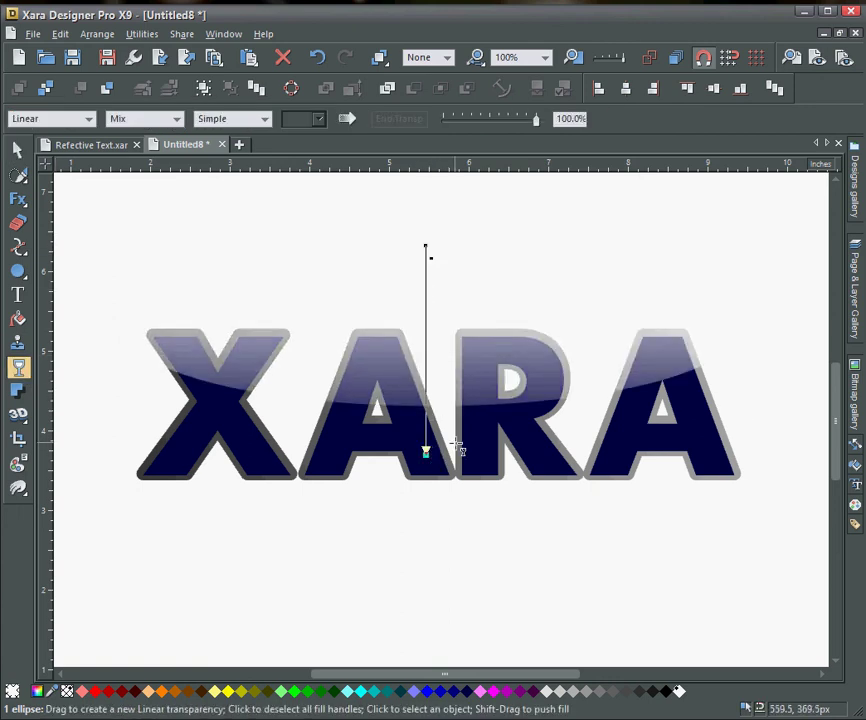
{"action": "left_click", "coordinate": [17, 149]}
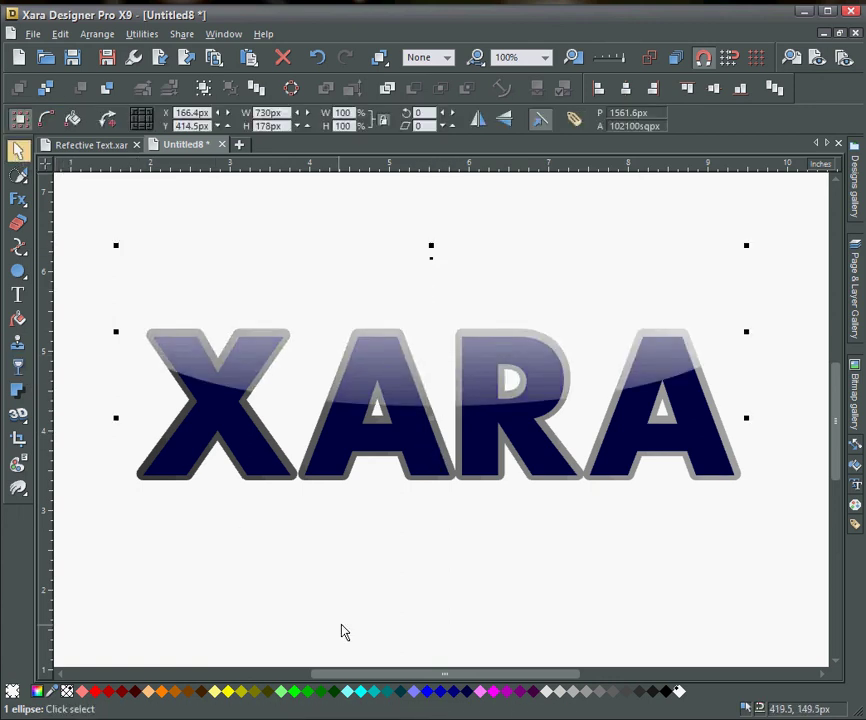
{"action": "scroll", "coordinate": [370, 574], "scroll_direction": "down", "scroll_amount": 2}
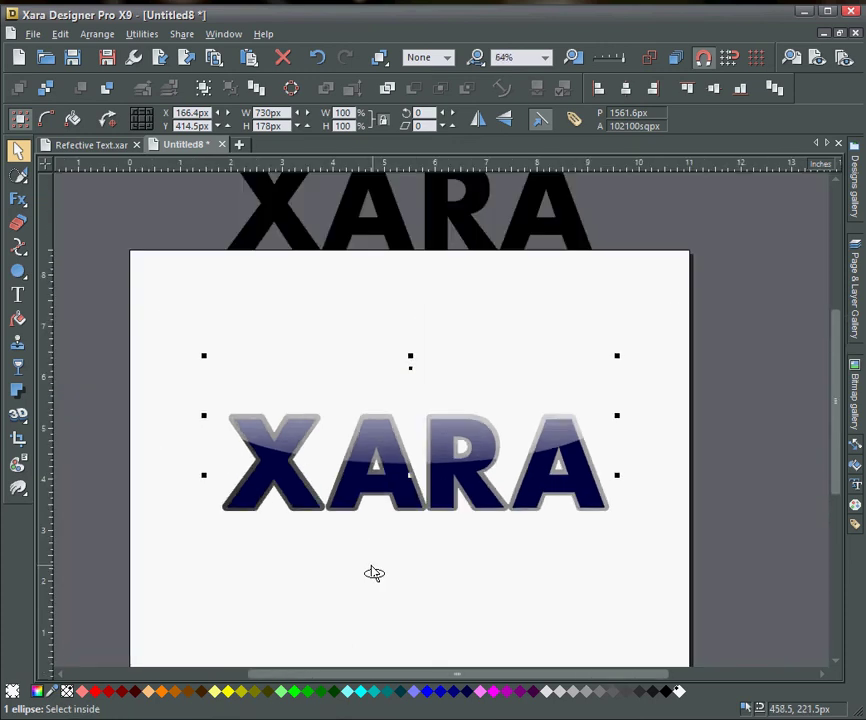
- Select all three XARA objects and move them lower on the page
{"action": "left_click", "coordinate": [388, 591]}
{"action": "left_click_drag", "start_coordinate": [137, 327], "coordinate": [615, 550]}
{"action": "left_click_drag", "start_coordinate": [576, 481], "coordinate": [580, 588]}
{"action": "left_click", "coordinate": [224, 307]}
- Draw a rounded rectangle above the XARA text and fill it black
{"action": "left_click_drag", "start_coordinate": [17, 271], "coordinate": [49, 272]}
{"action": "left_click_drag", "start_coordinate": [230, 342], "coordinate": [567, 489]}
{"action": "left_click", "coordinate": [666, 692]}
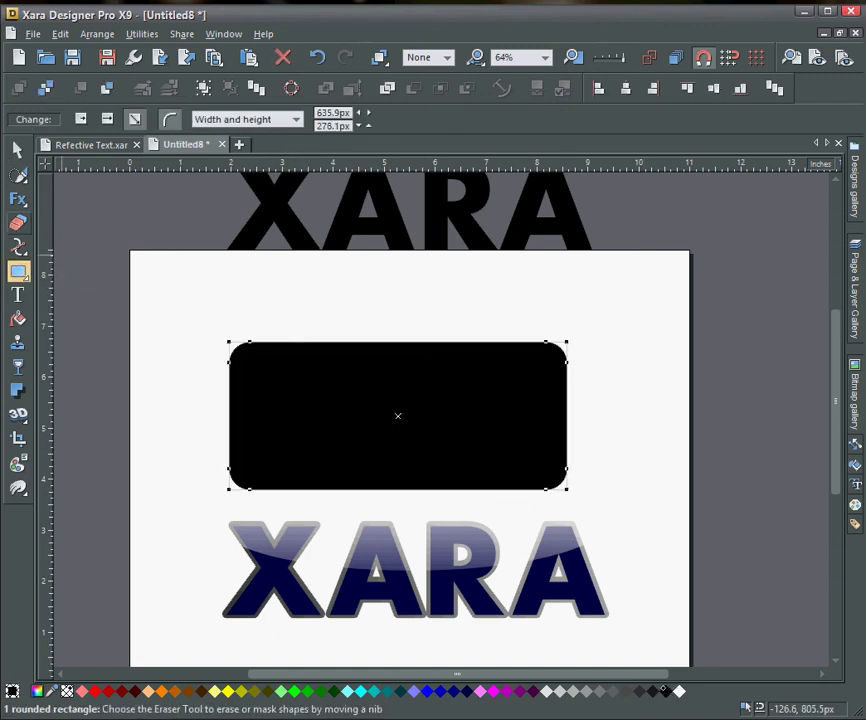
{"action": "key", "text": "F2"}
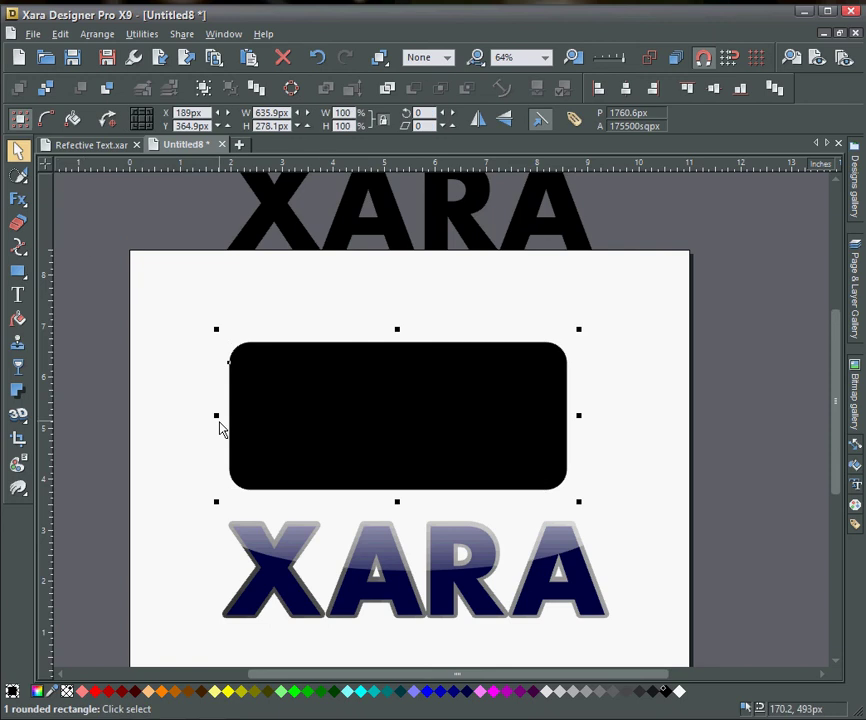
- Stretch the black rectangle to about 816.8 × 341.4 px and place it above the text
{"action": "left_click_drag", "start_coordinate": [203, 416], "coordinate": [181, 415]}
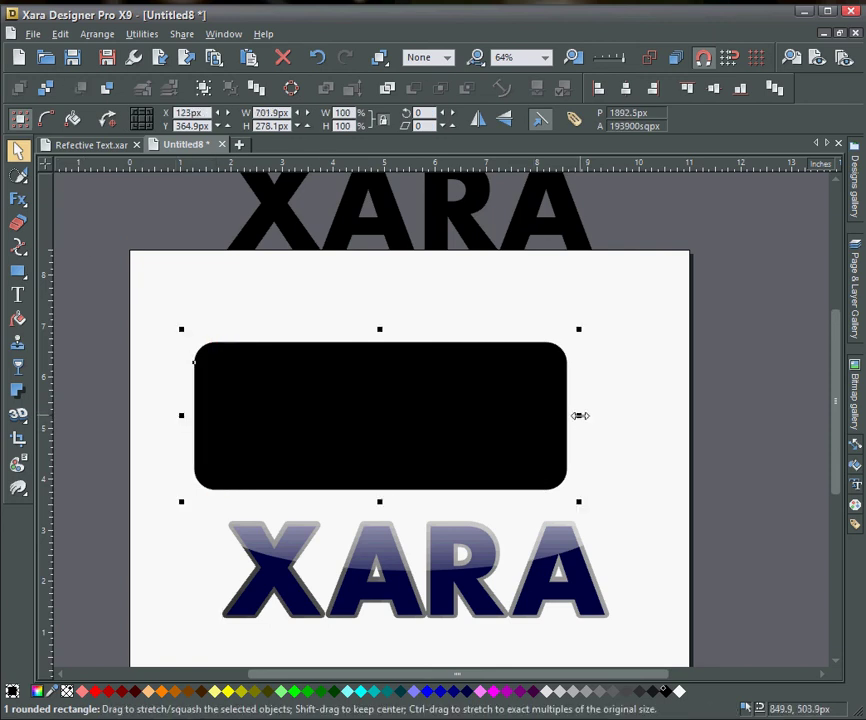
{"action": "left_click_drag", "start_coordinate": [580, 415], "coordinate": [617, 415]}
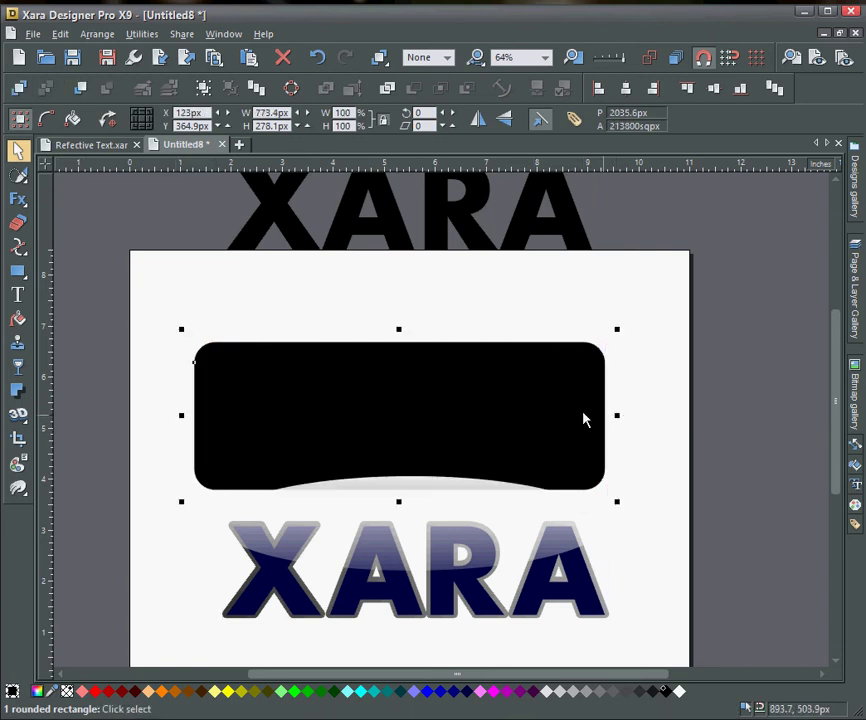
{"action": "left_click_drag", "start_coordinate": [473, 387], "coordinate": [487, 513]}
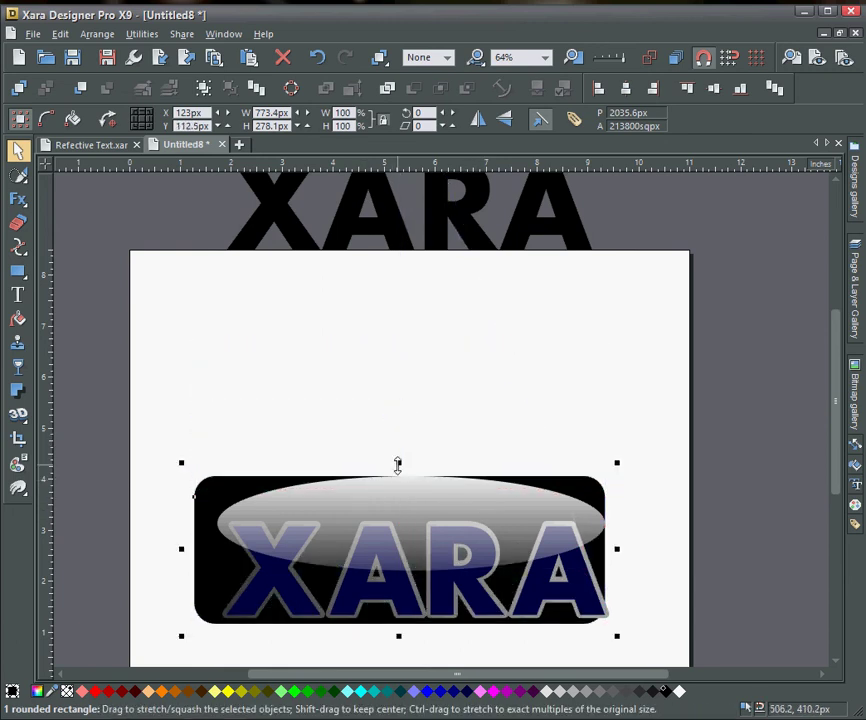
{"action": "left_click_drag", "start_coordinate": [396, 464], "coordinate": [398, 446]}
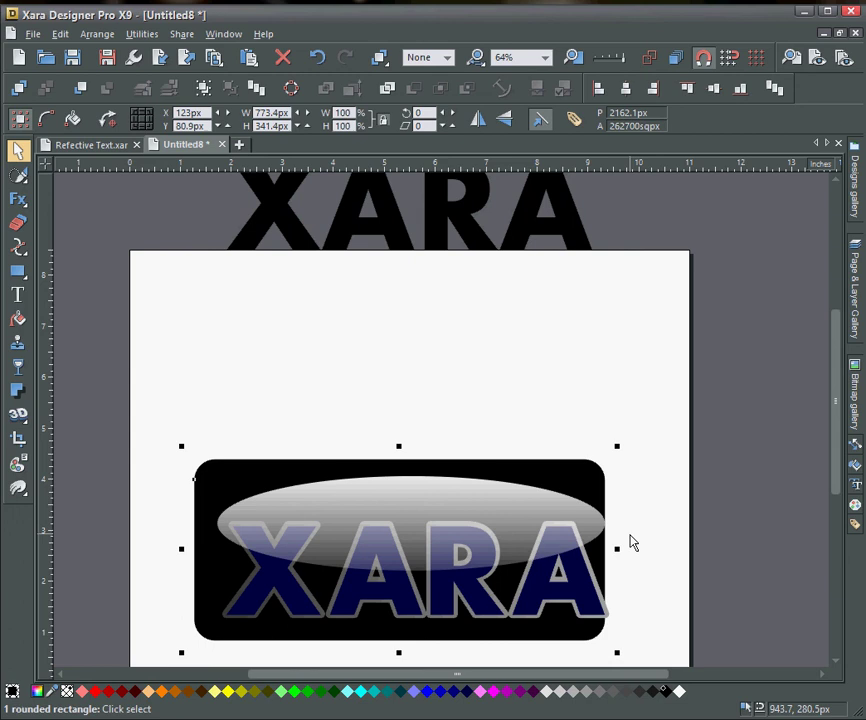
{"action": "left_click_drag", "start_coordinate": [613, 550], "coordinate": [638, 555]}
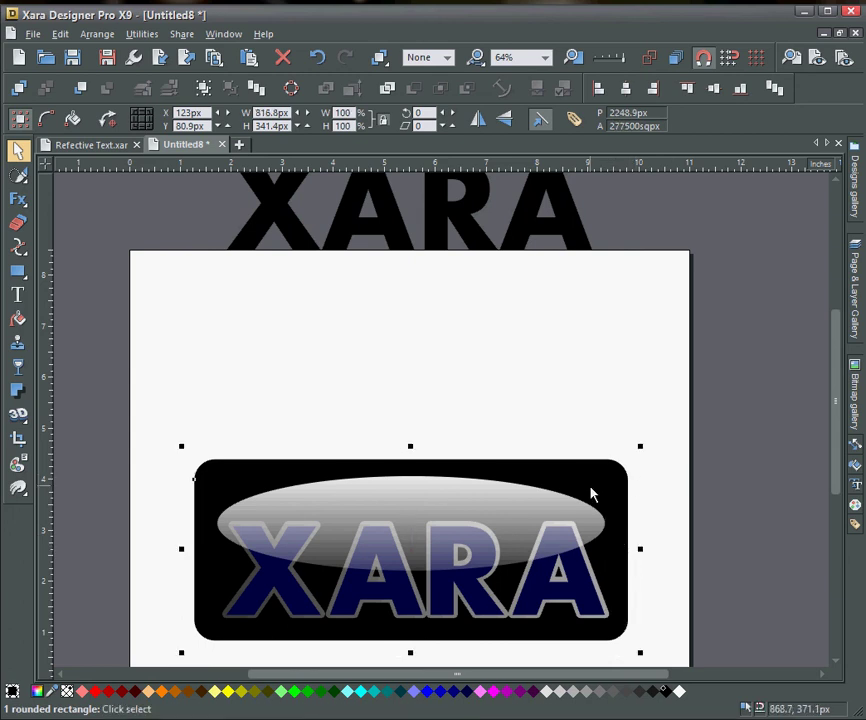
{"action": "left_click_drag", "start_coordinate": [593, 495], "coordinate": [584, 321]}
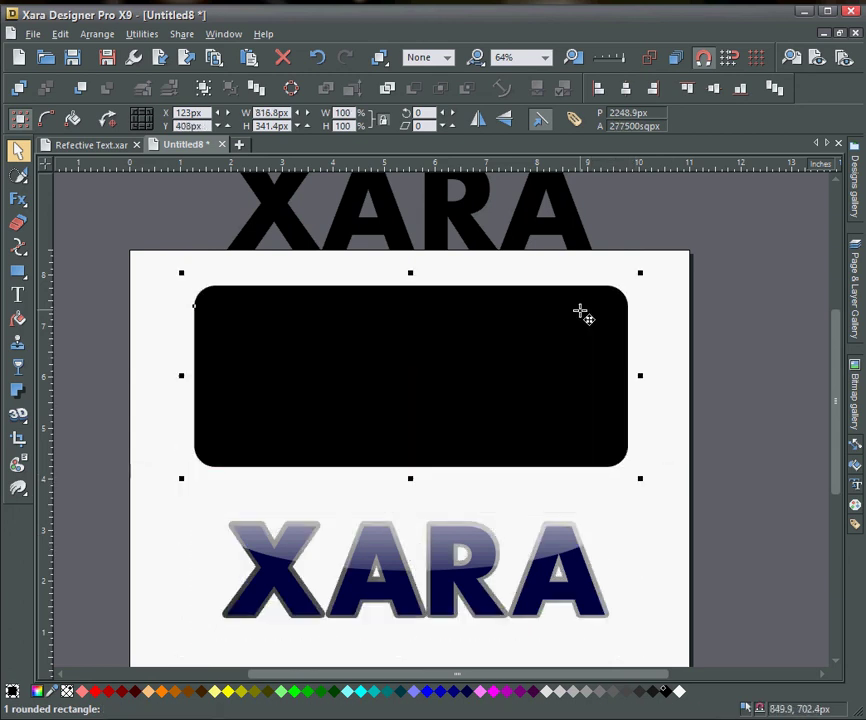
{"action": "left_click_drag", "start_coordinate": [648, 490], "coordinate": [692, 478]}
{"action": "scroll", "coordinate": [653, 468], "scroll_direction": "up", "scroll_amount": 1, "text": "ctrl"}
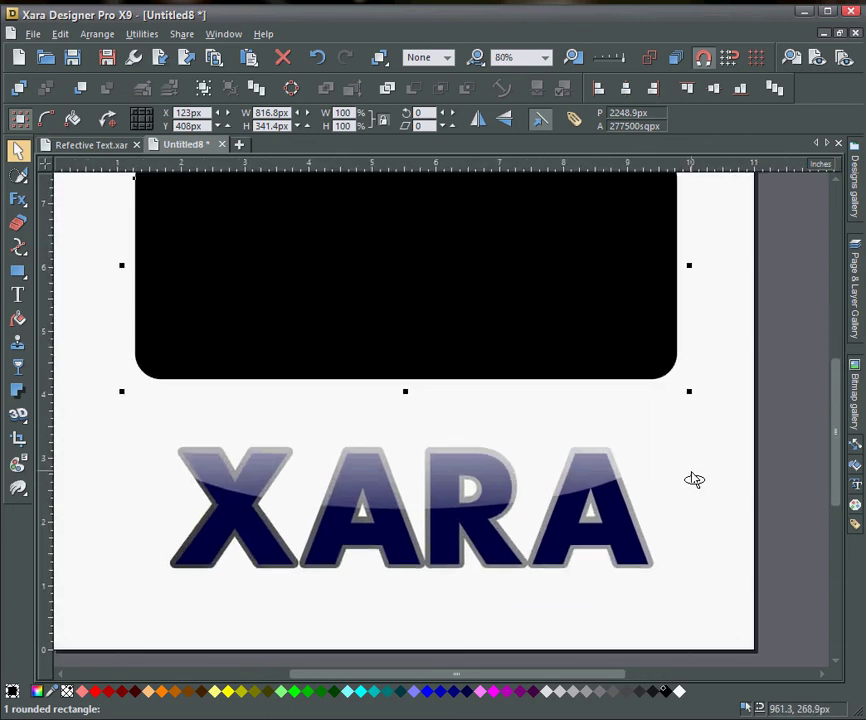
- Place the outlined XARA and the highlight ellipse on the black plate and select both
{"action": "left_click", "coordinate": [632, 514]}
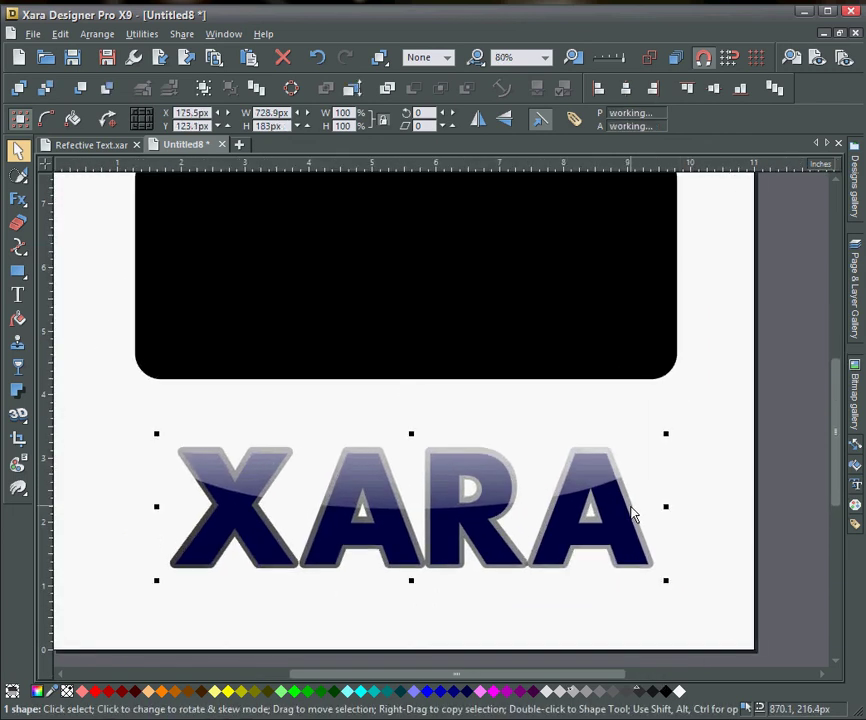
{"action": "left_click_drag", "start_coordinate": [632, 514], "coordinate": [610, 265]}
{"action": "left_click_drag", "start_coordinate": [651, 367], "coordinate": [660, 473]}
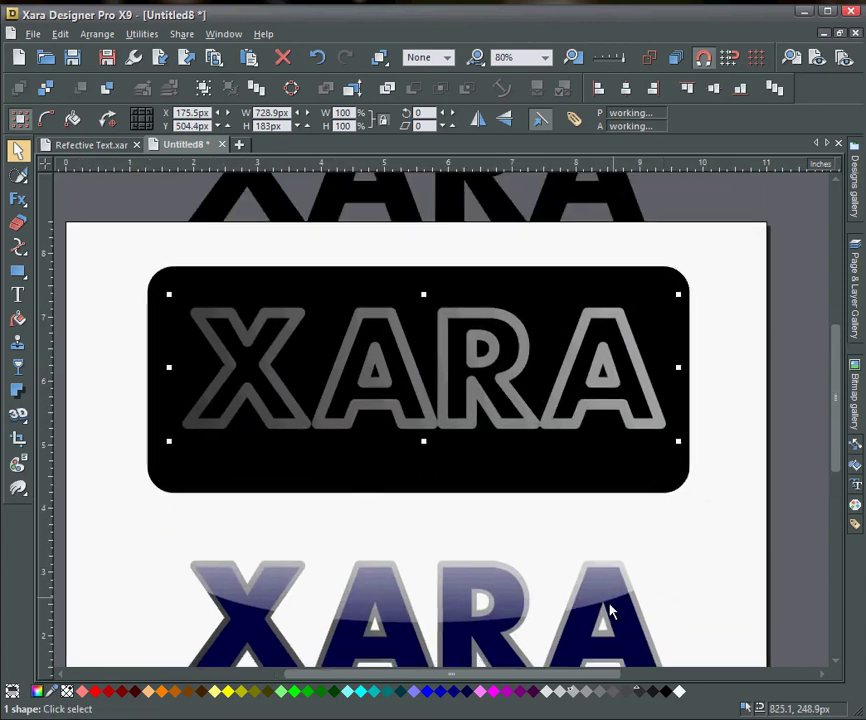
{"action": "left_click_drag", "start_coordinate": [599, 595], "coordinate": [615, 344]}
{"action": "left_click_drag", "start_coordinate": [630, 412], "coordinate": [638, 461]}
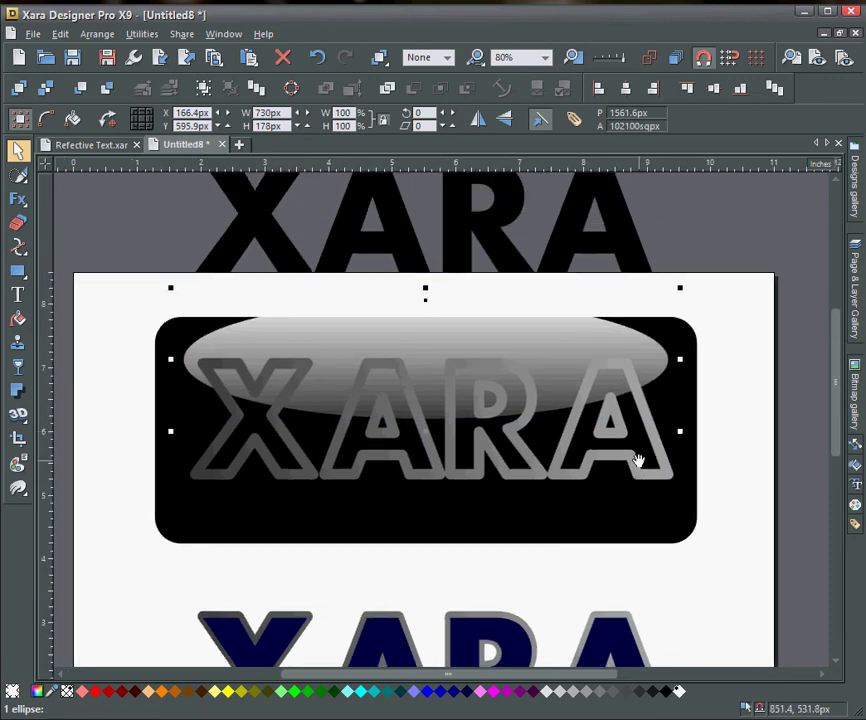
{"action": "left_click", "coordinate": [532, 464], "text": "shift"}
{"action": "left_click", "coordinate": [91, 35]}
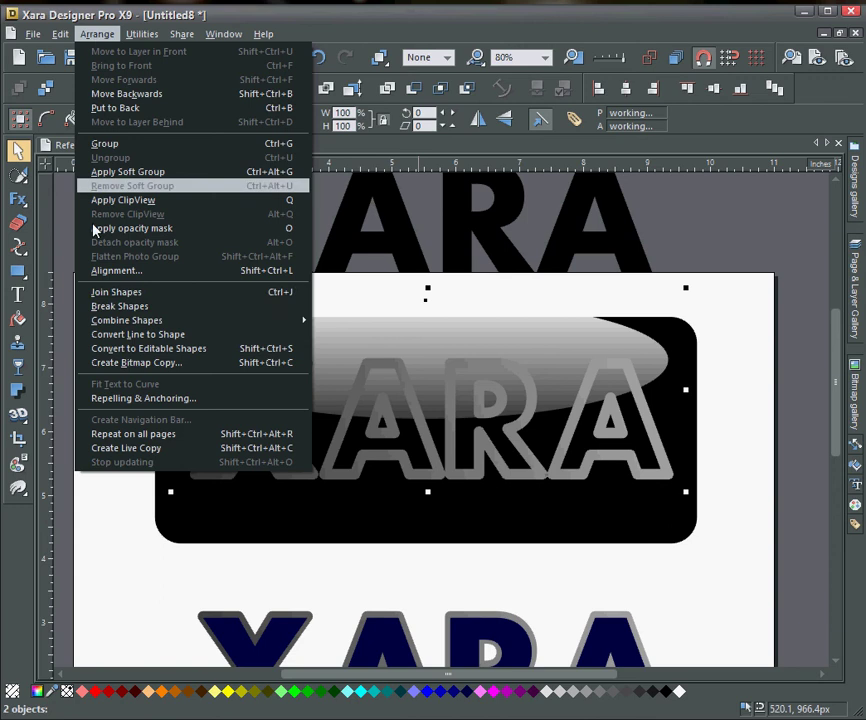
{"action": "mouse_move", "coordinate": [107, 325]}
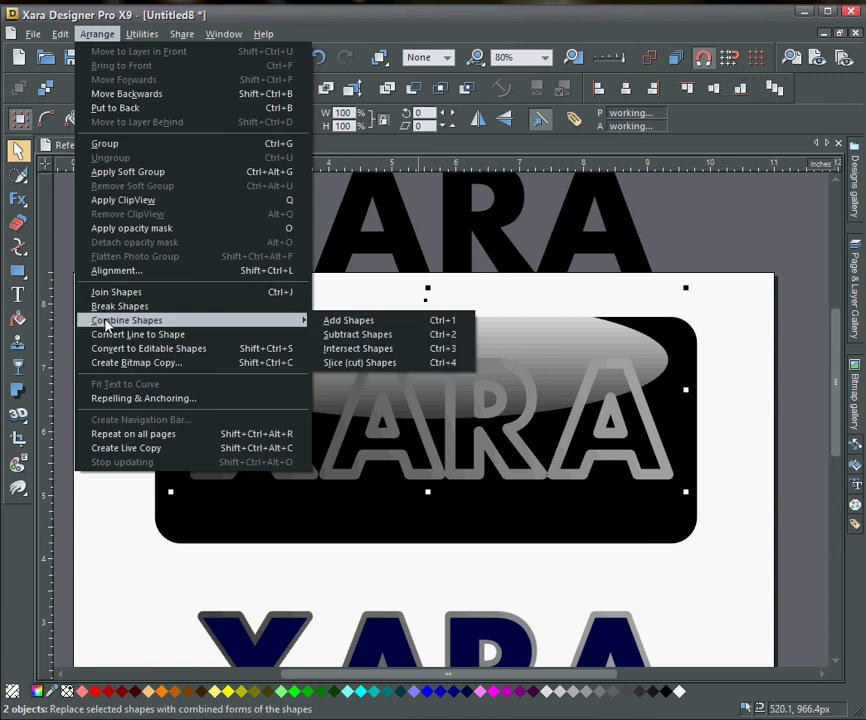
- Slice the XARA shape out of the highlight ellipse, testing the cut by deleting and restoring the ellipse
{"action": "left_click", "coordinate": [357, 363]}
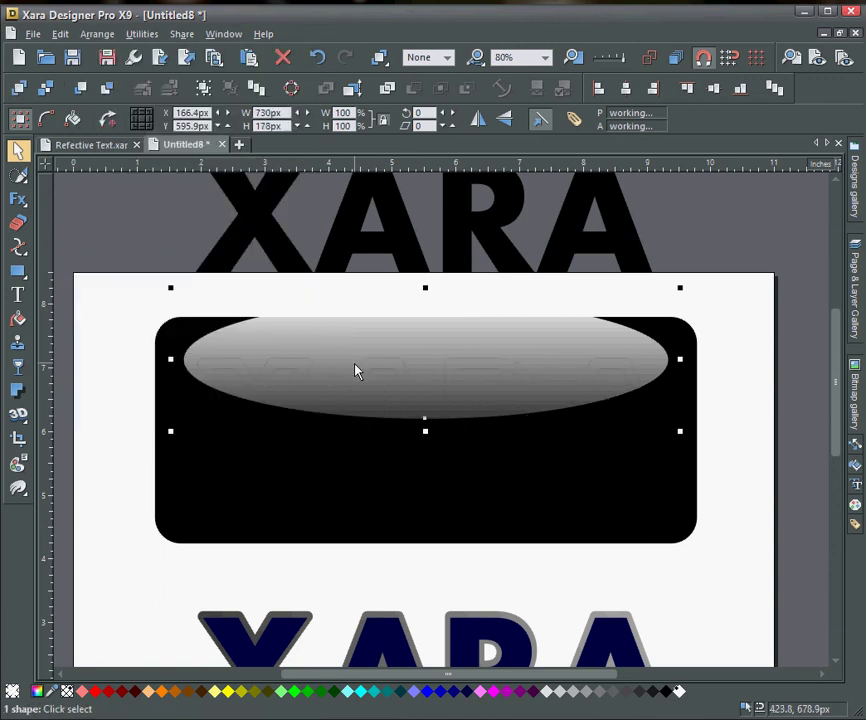
{"action": "left_click_drag", "start_coordinate": [700, 373], "coordinate": [700, 392]}
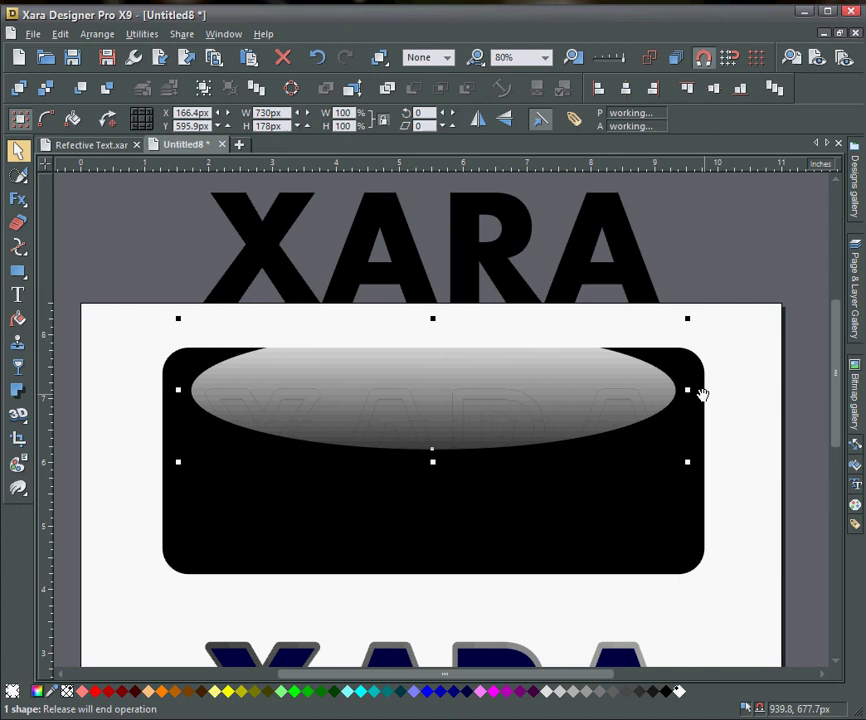
{"action": "left_click", "coordinate": [748, 342]}
{"action": "left_click", "coordinate": [530, 375]}
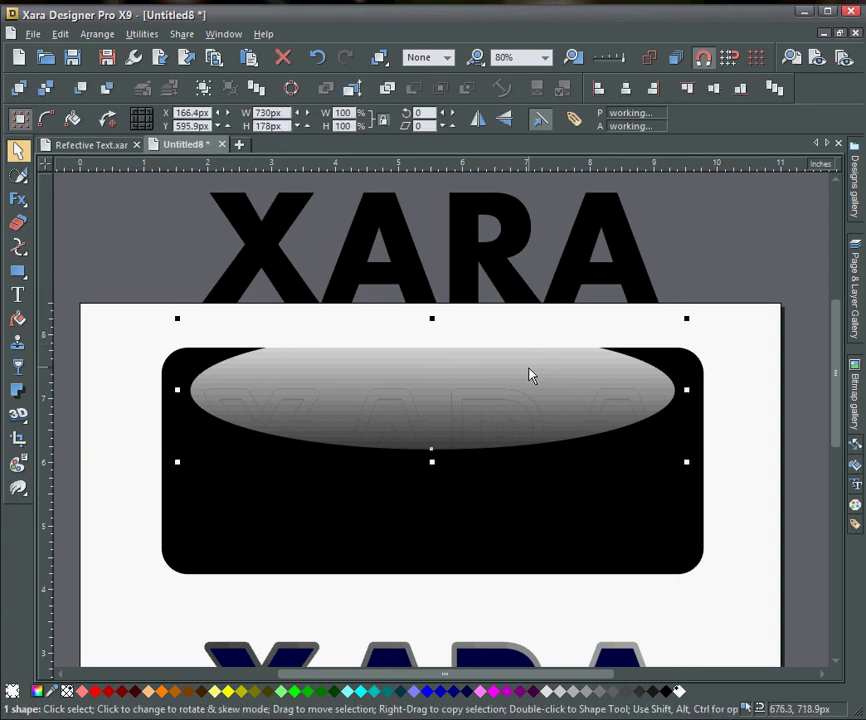
{"action": "key", "text": "Delete"}
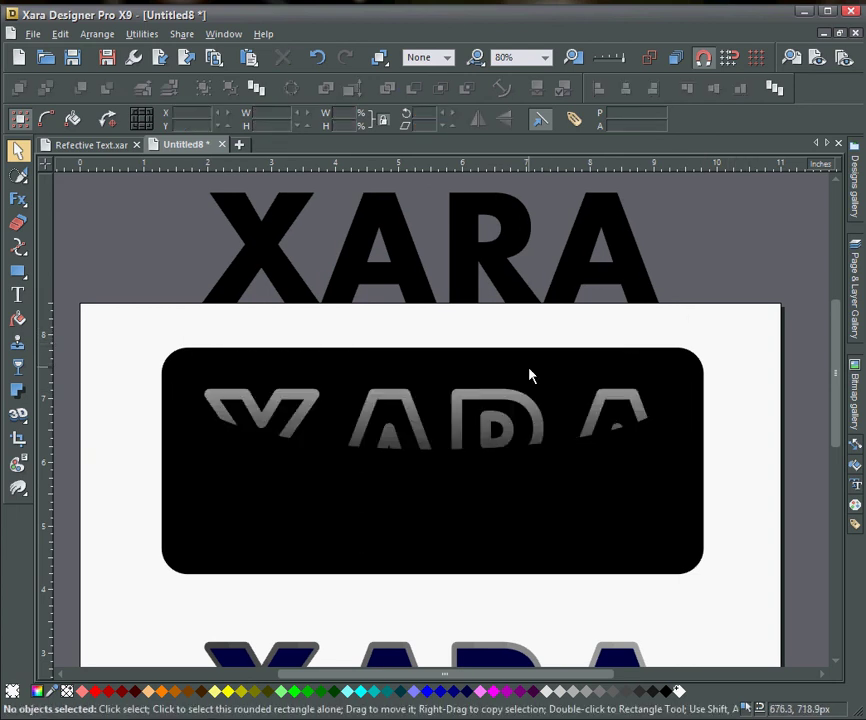
{"action": "key", "text": "ctrl+z"}
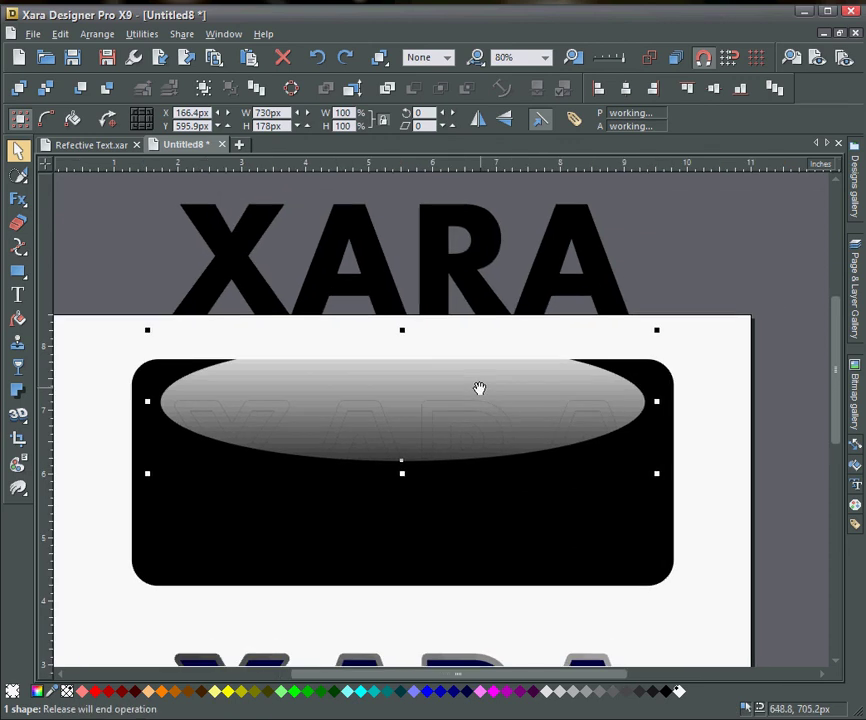
{"action": "left_click_drag", "start_coordinate": [479, 388], "coordinate": [498, 376]}
- Break the sliced ellipse apart, delete the large leftover piece, and select the seven letter tops
{"action": "left_click", "coordinate": [279, 421]}
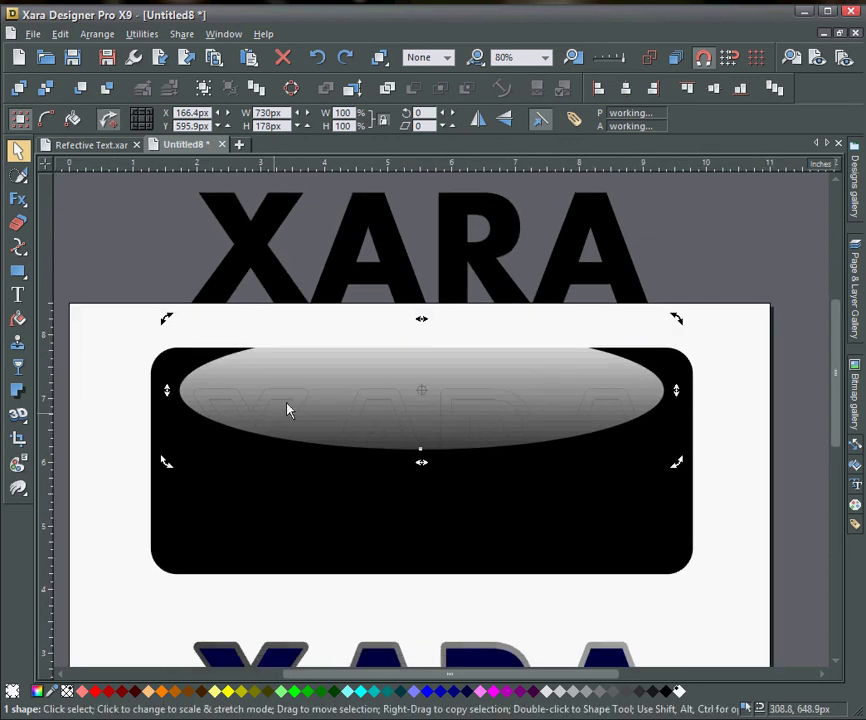
{"action": "left_click", "coordinate": [97, 34]}
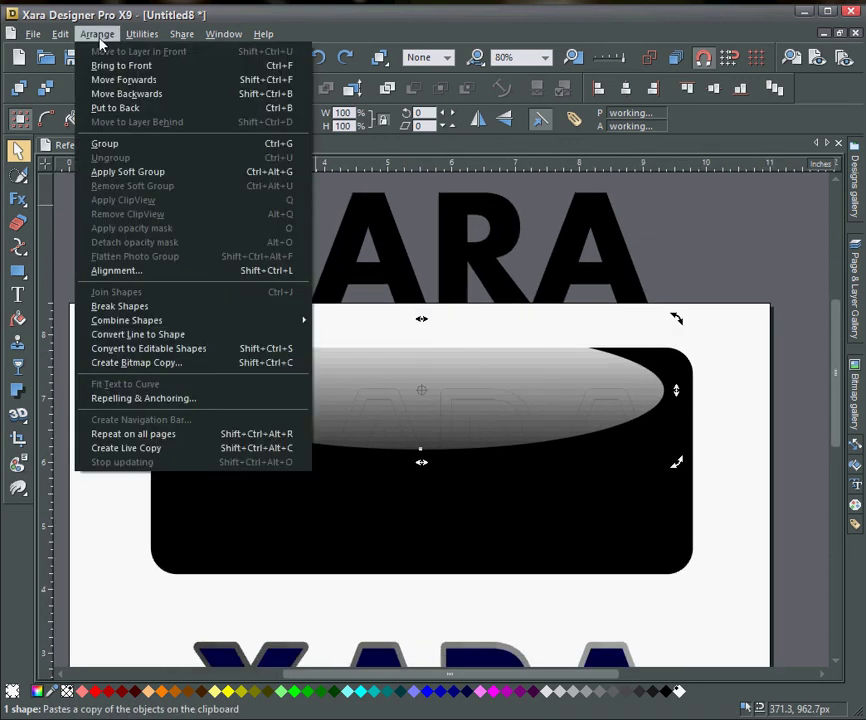
{"action": "left_click", "coordinate": [112, 312]}
{"action": "scroll", "coordinate": [728, 445], "scroll_direction": "up", "scroll_amount": 1}
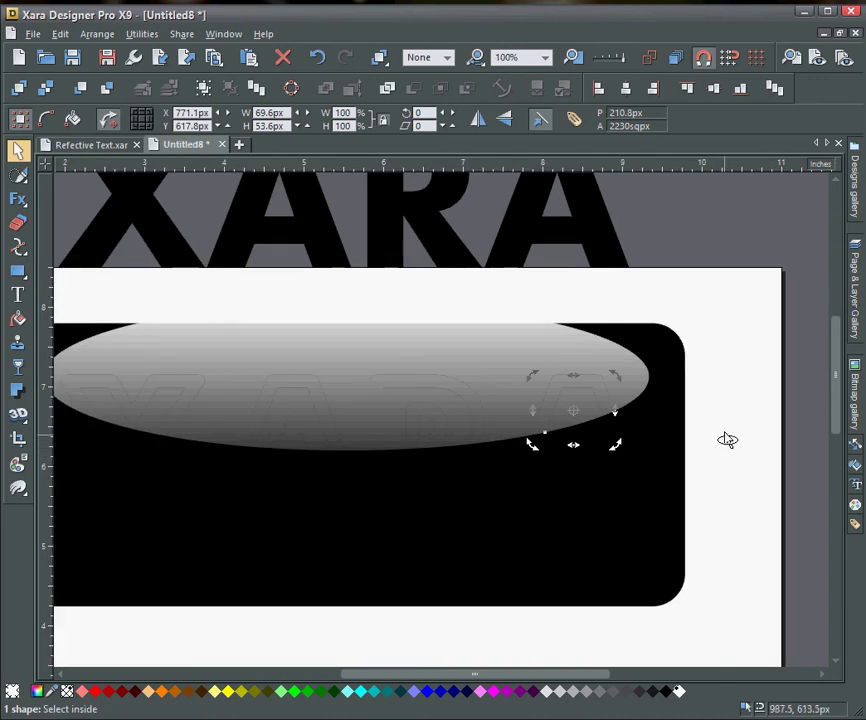
{"action": "left_click_drag", "start_coordinate": [727, 439], "coordinate": [771, 416]}
{"action": "left_click", "coordinate": [503, 333]}
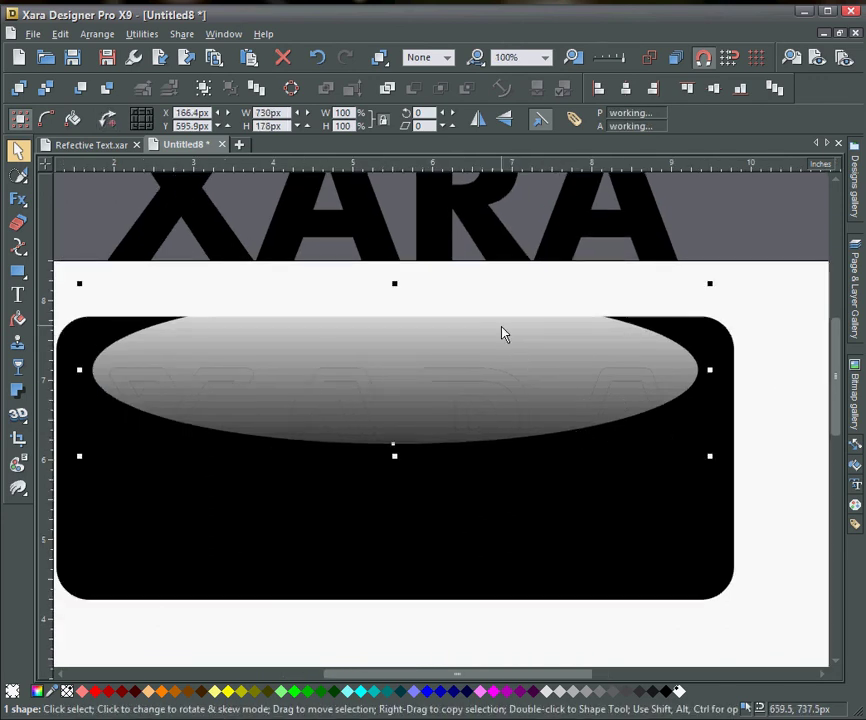
{"action": "key", "text": "Delete"}
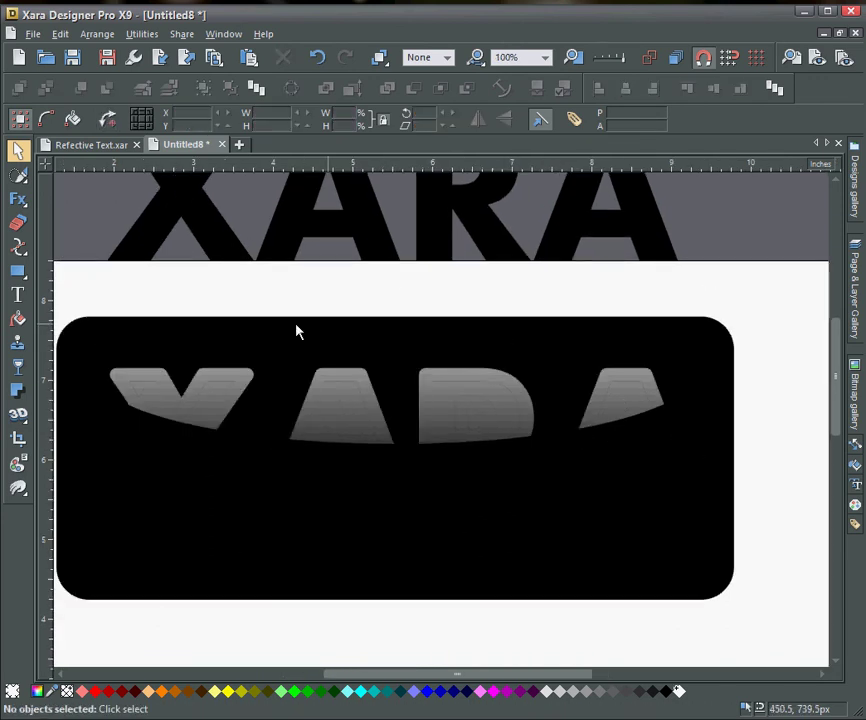
{"action": "left_click_drag", "start_coordinate": [98, 292], "coordinate": [707, 485]}
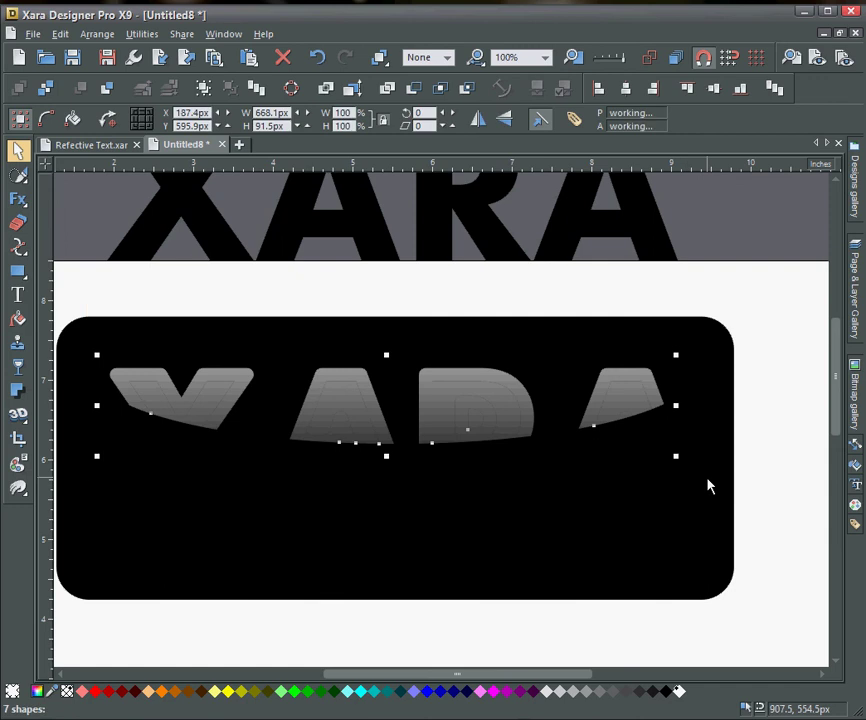
- Move the grey letter-top reflection pieces onto the blue XARA
{"action": "left_click", "coordinate": [468, 426]}
{"action": "scroll", "coordinate": [515, 432], "scroll_direction": "down", "scroll_amount": 3}
{"action": "scroll", "coordinate": [527, 432], "scroll_direction": "down", "scroll_amount": 2}
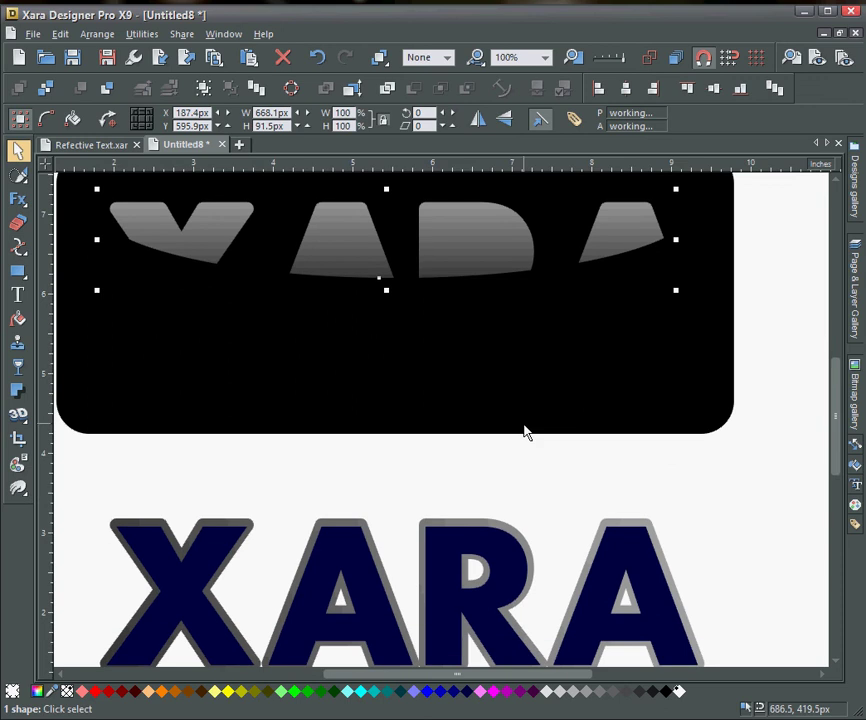
{"action": "left_click_drag", "start_coordinate": [473, 258], "coordinate": [483, 569]}
- Set the black rounded rectangle behind the XARA and widen it to 825.7 px
{"action": "scroll", "coordinate": [716, 487], "scroll_direction": "down", "scroll_amount": 3}
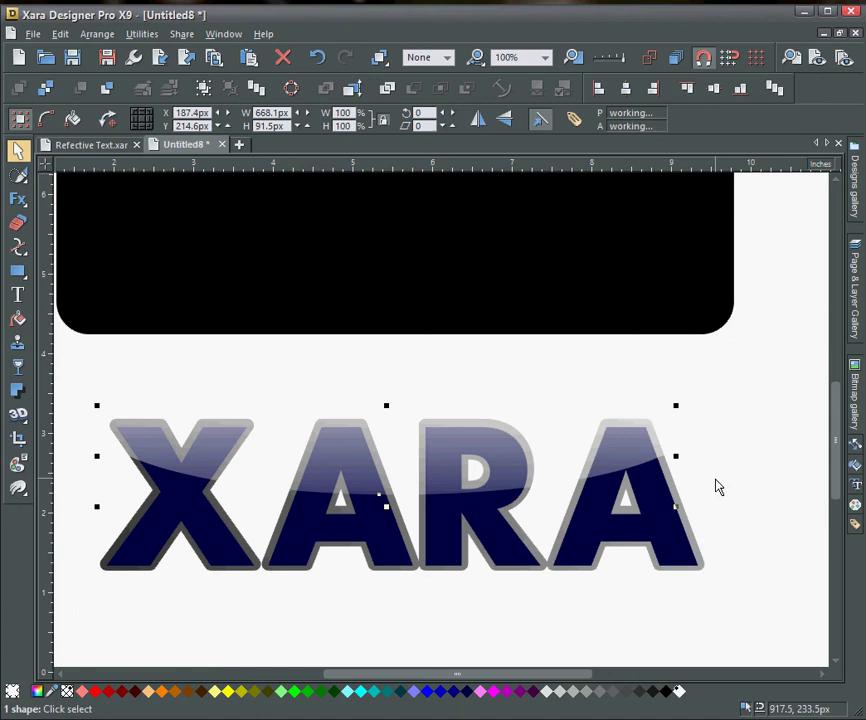
{"action": "scroll", "coordinate": [716, 487], "scroll_direction": "down", "scroll_amount": 1}
{"action": "left_click_drag", "start_coordinate": [710, 244], "coordinate": [729, 536]}
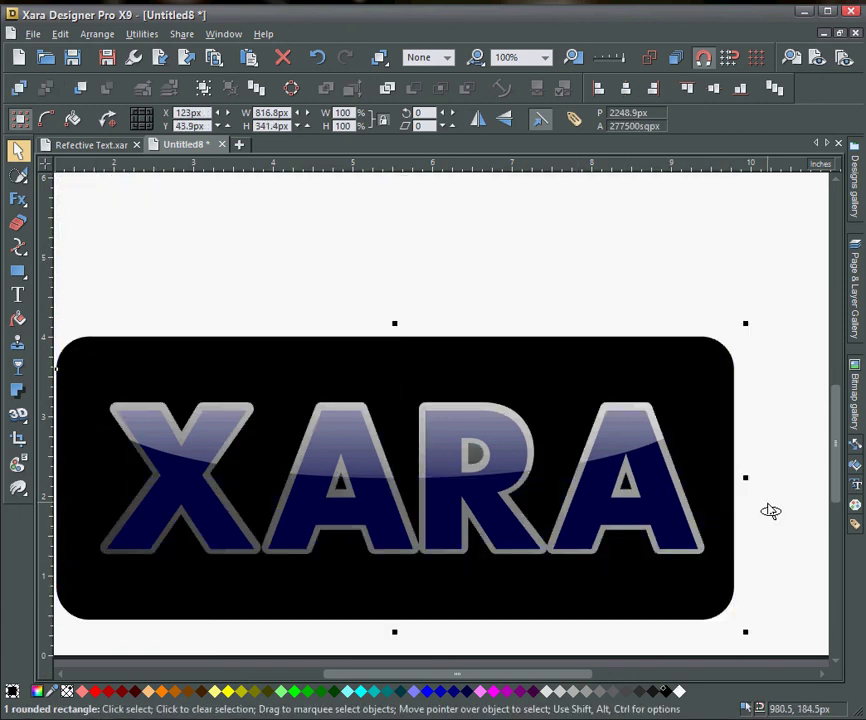
{"action": "left_click_drag", "start_coordinate": [747, 477], "coordinate": [753, 478]}
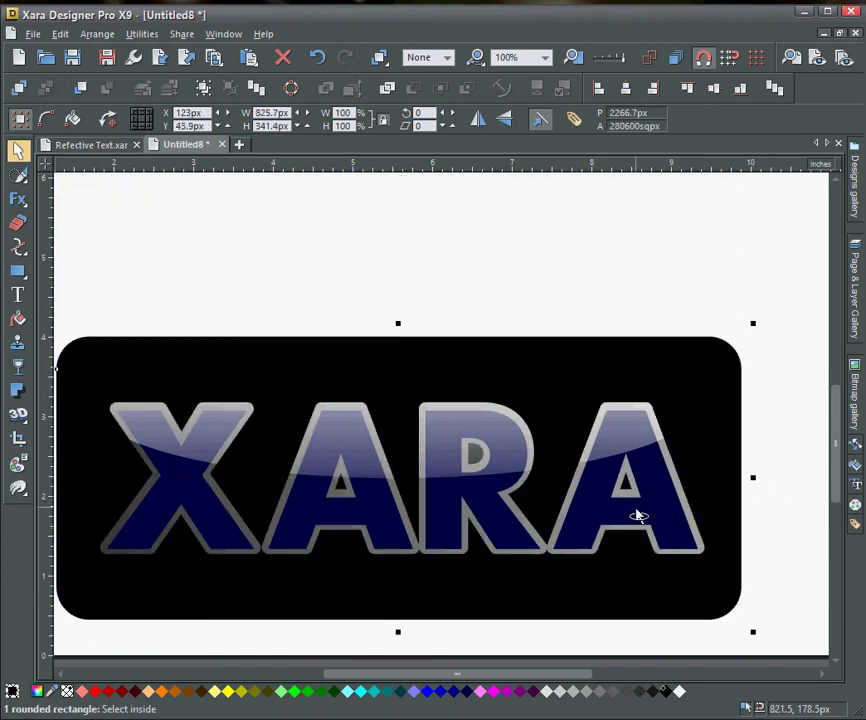
{"action": "scroll", "coordinate": [638, 513], "scroll_direction": "down", "scroll_amount": 1}
{"action": "left_click_drag", "start_coordinate": [667, 522], "coordinate": [643, 494]}
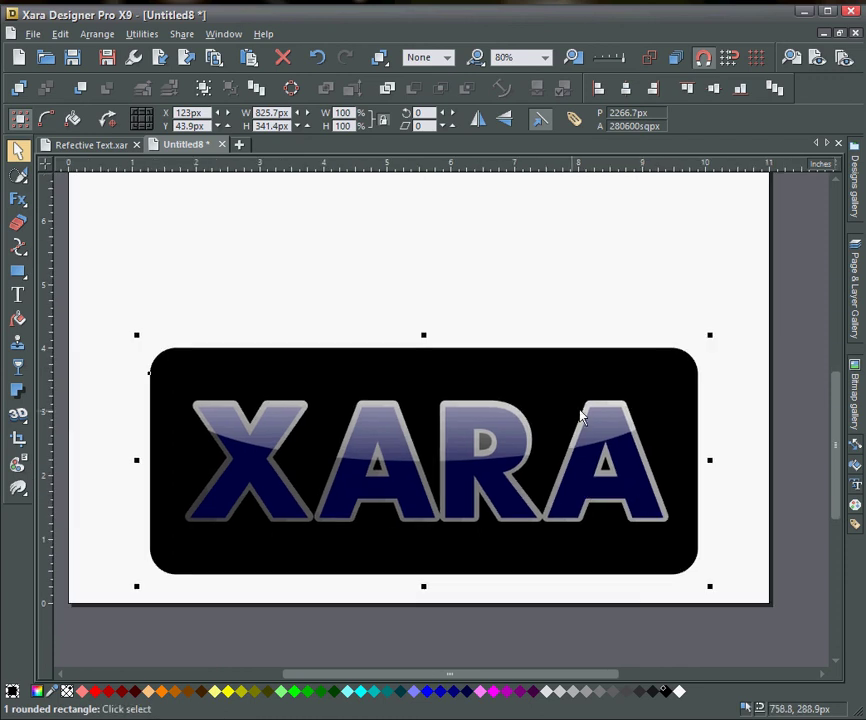
- Apply a diagonal linear fill to the rectangle, black at lower left and dark grey at upper right
{"action": "left_click", "coordinate": [17, 319]}
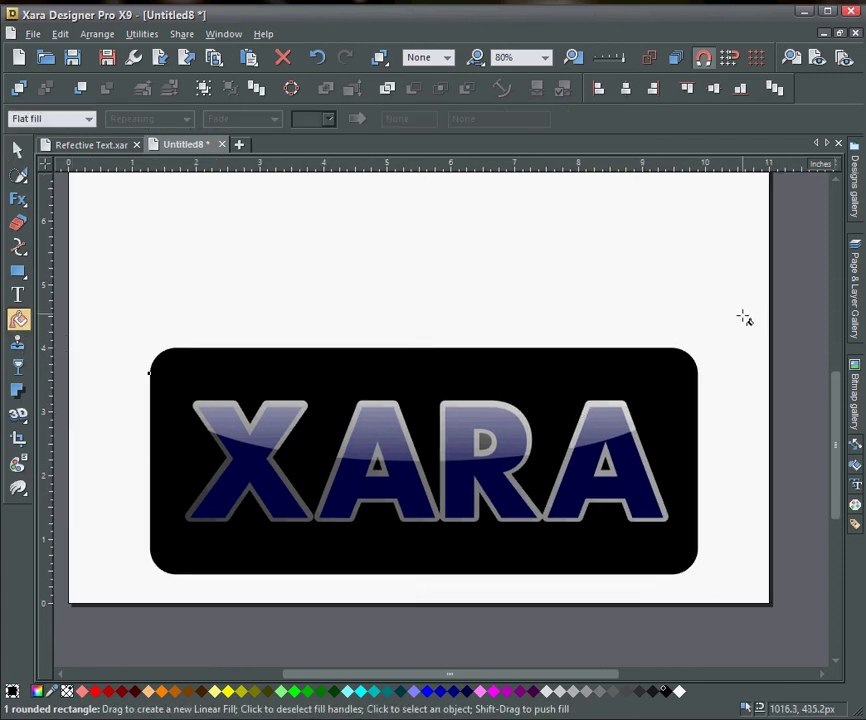
{"action": "left_click_drag", "start_coordinate": [742, 315], "coordinate": [127, 579]}
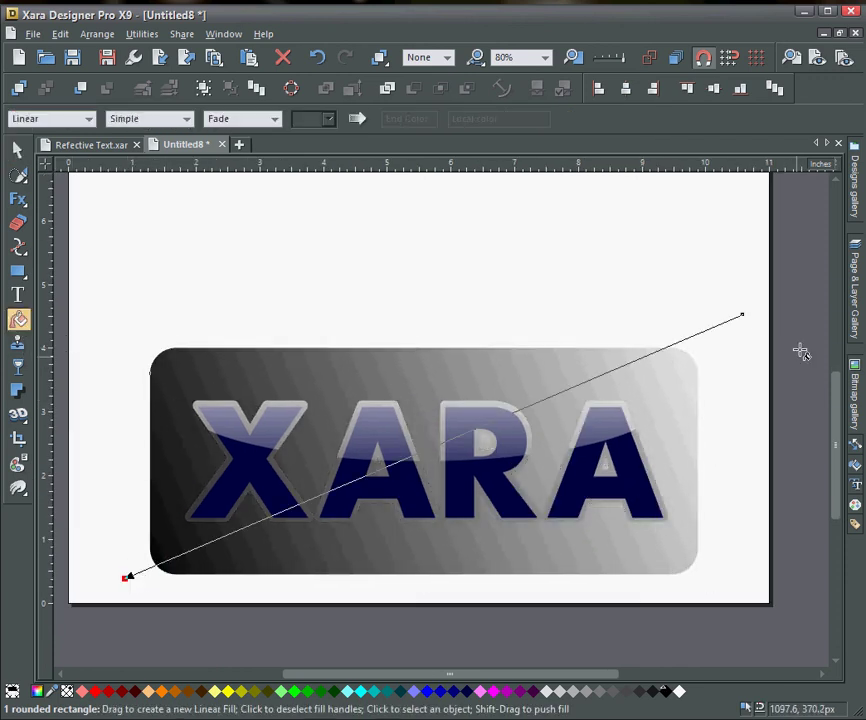
{"action": "left_click", "coordinate": [742, 315]}
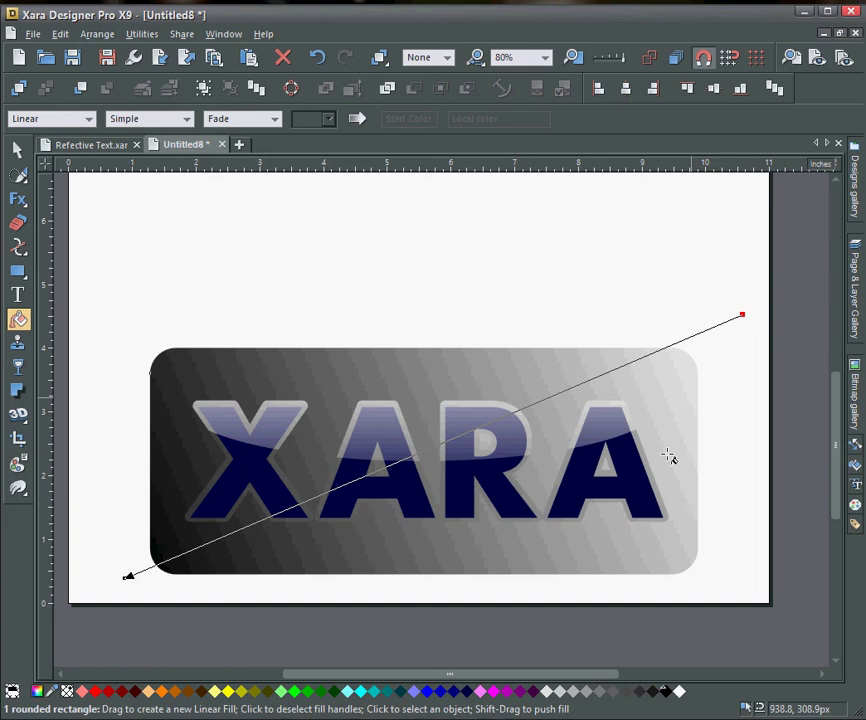
{"action": "left_click", "coordinate": [606, 691]}
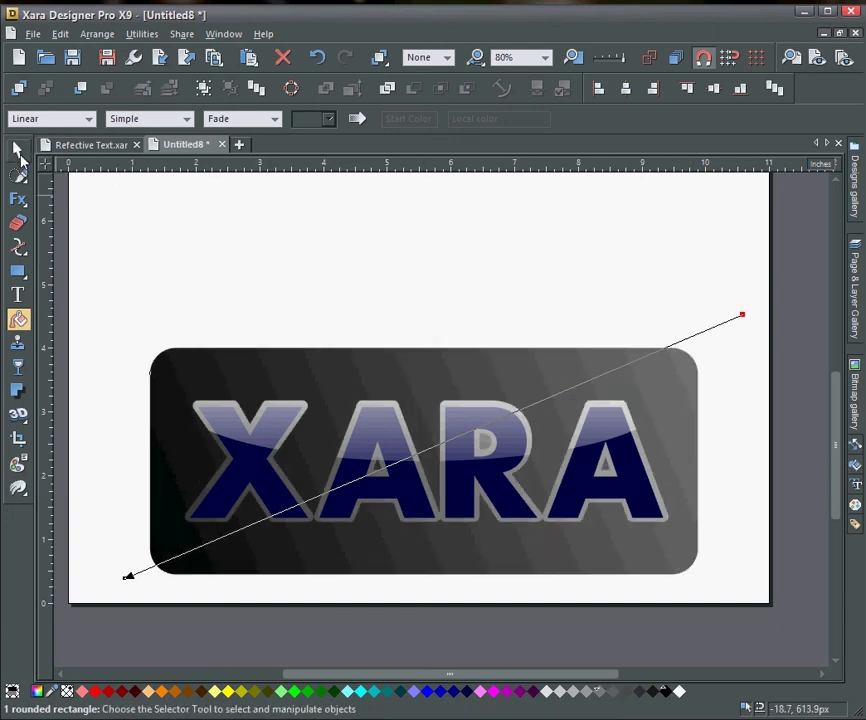
- Bring the finished plate into view and deselect everything to check the gradient
{"action": "left_click", "coordinate": [17, 150]}
{"action": "scroll", "coordinate": [466, 420], "scroll_direction": "up", "scroll_amount": 1}
{"action": "left_click_drag", "start_coordinate": [466, 420], "coordinate": [489, 363]}
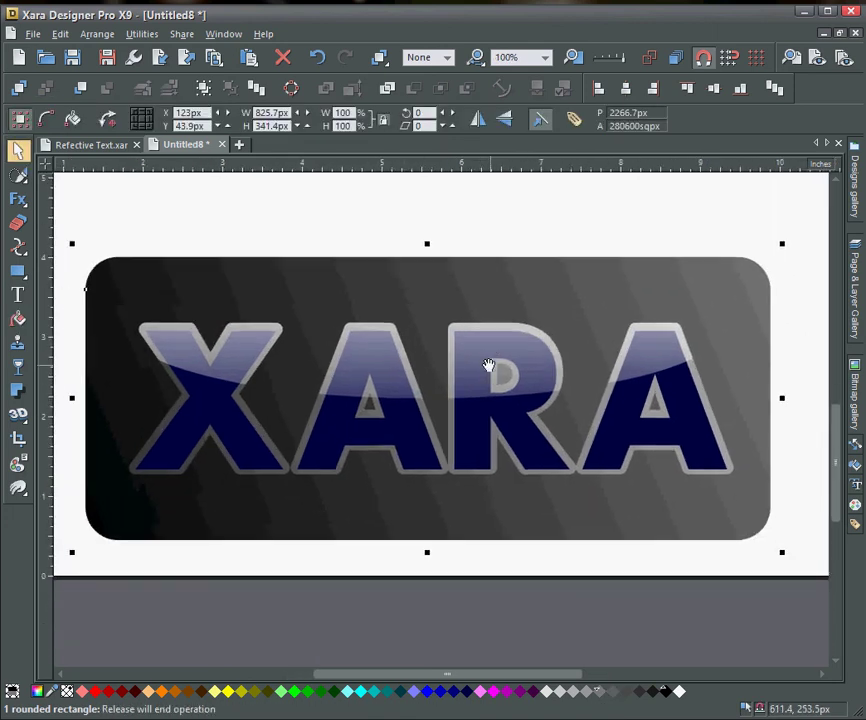
{"action": "left_click", "coordinate": [507, 577]}
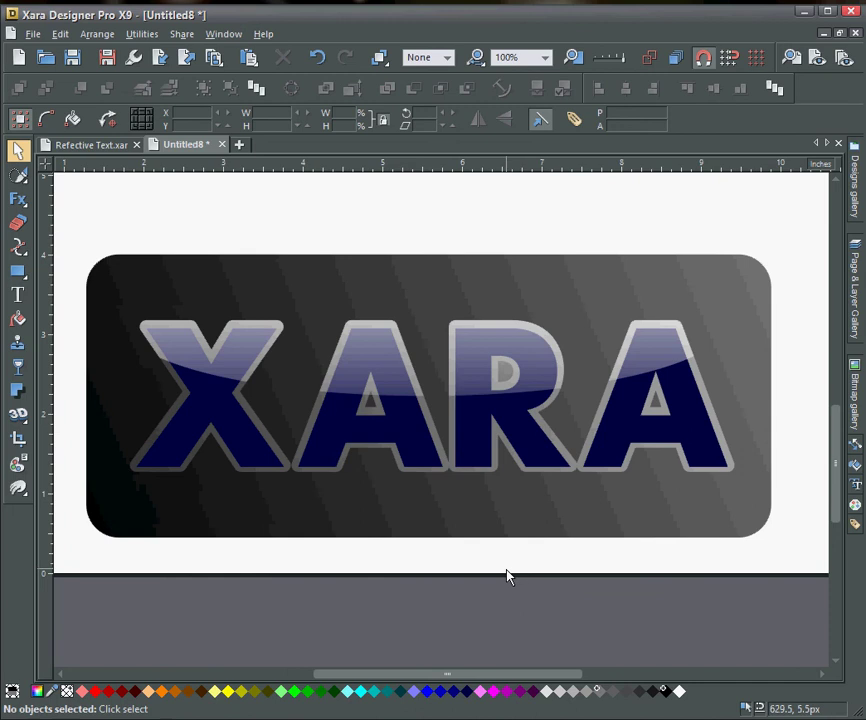